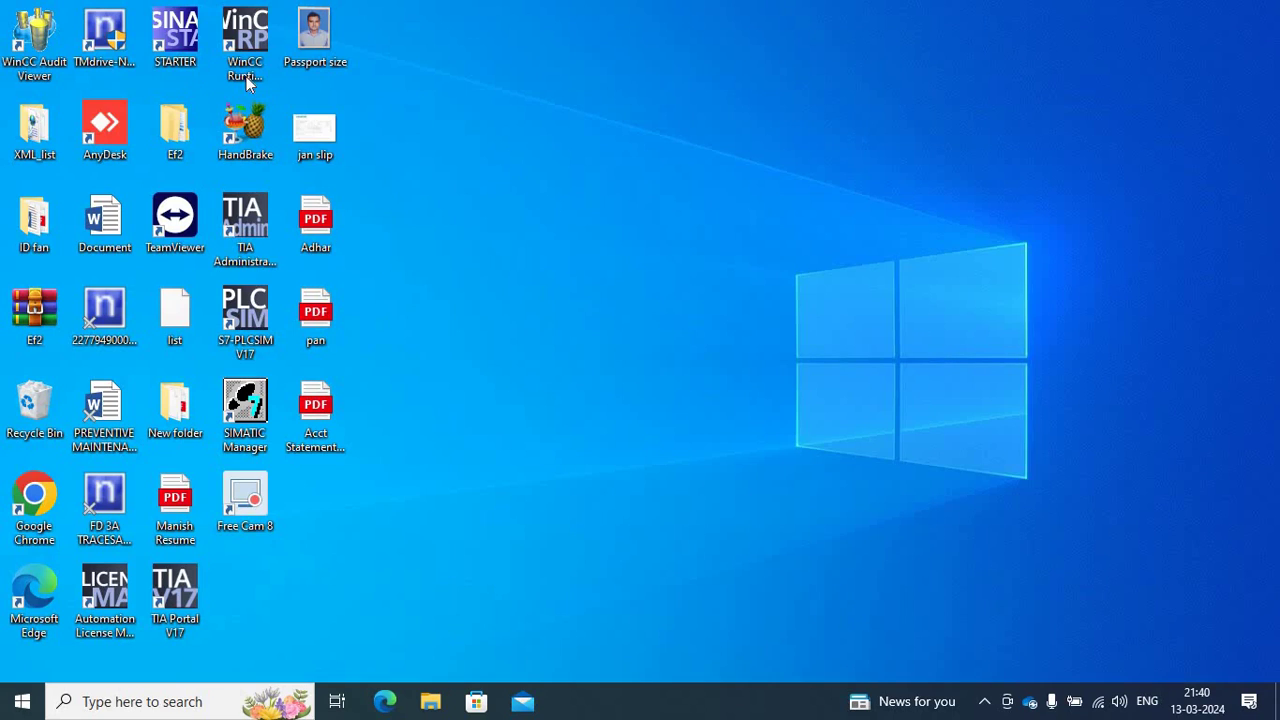
# - Launch SIEMENS STARTER so the previous cu310 project opens with the Getting Started help
pyautogui.doubleClick(184, 36)
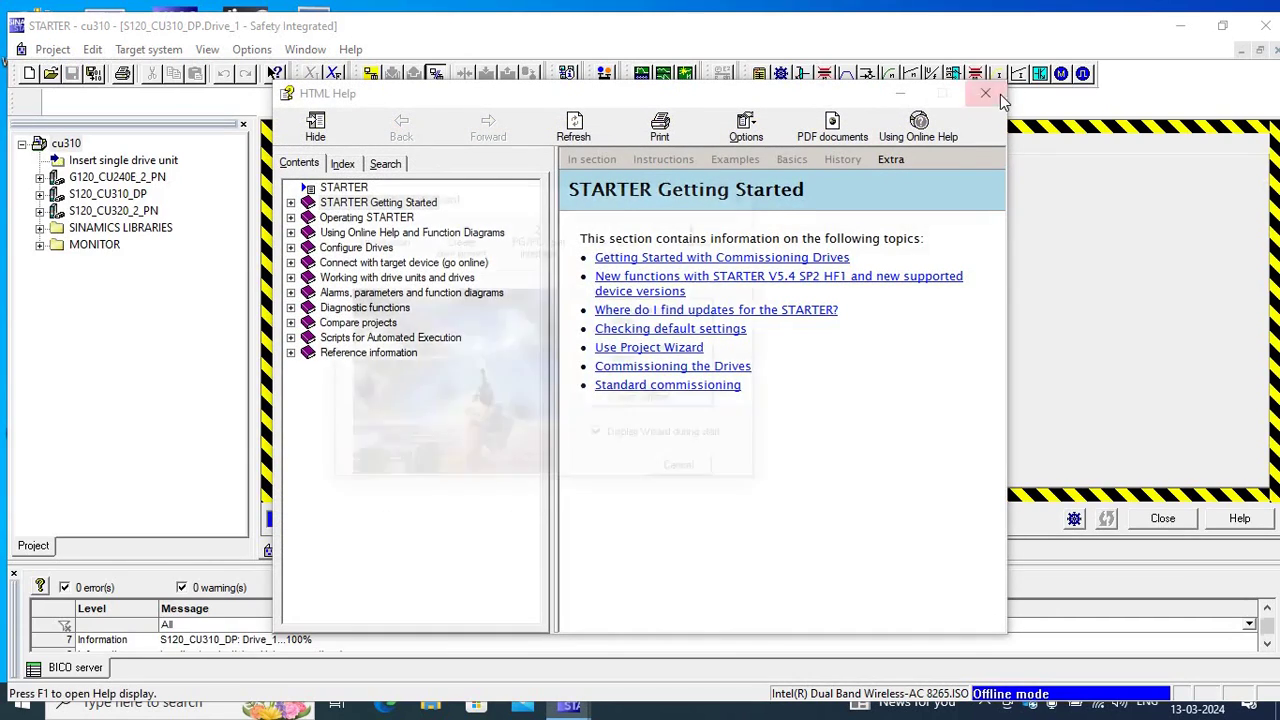
# - Dismiss the help and Project Wizard, then create a new project named 's120 cu320'
pyautogui.click(986, 93)
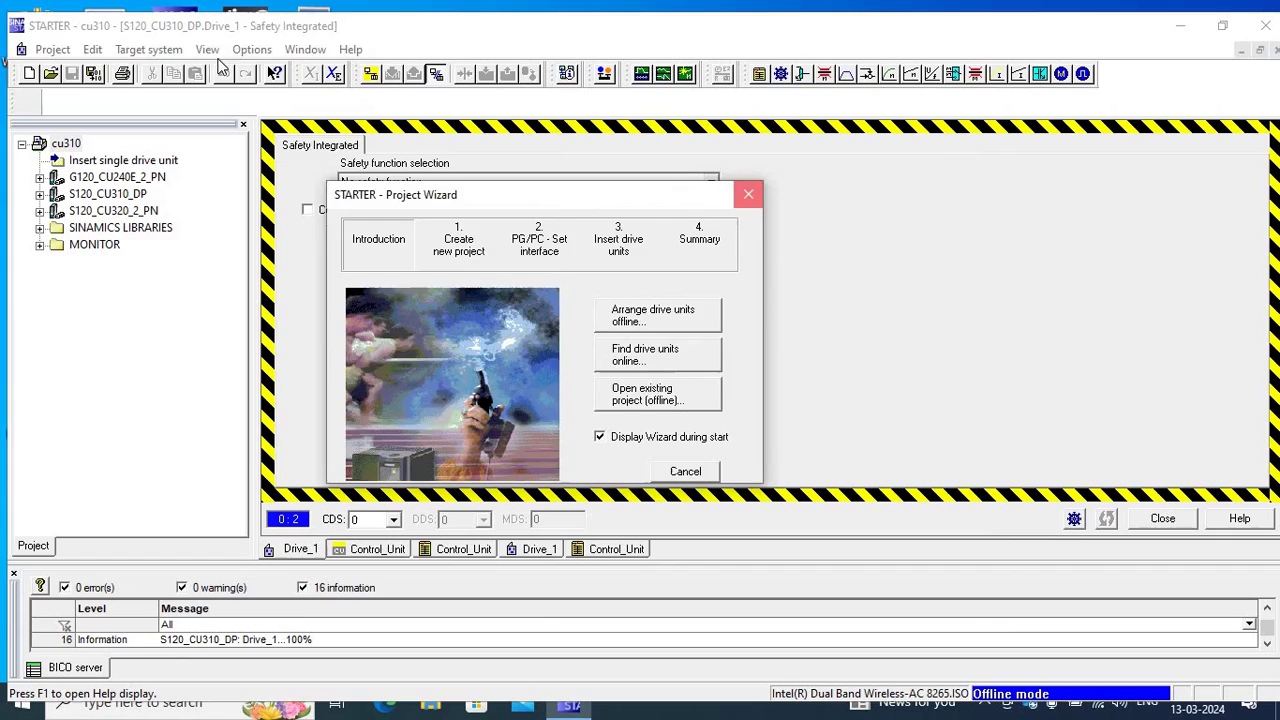
pyautogui.click(749, 195)
pyautogui.click(50, 50)
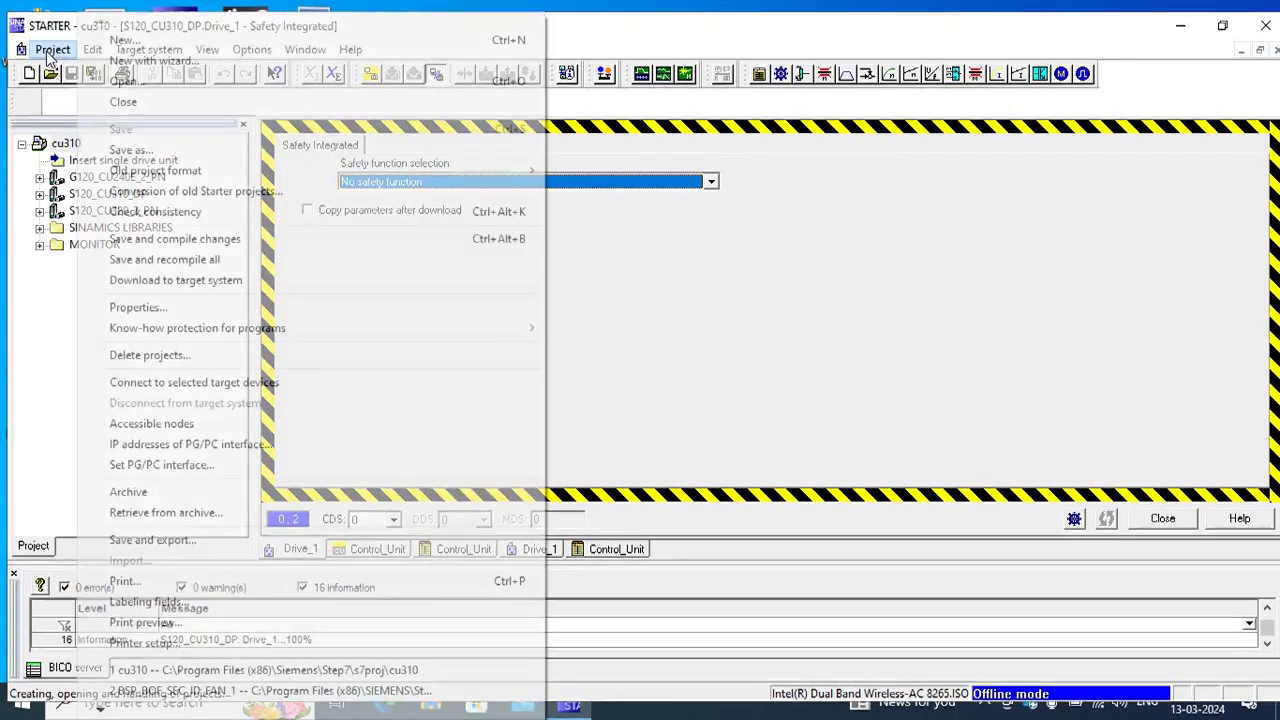
pyautogui.click(155, 40)
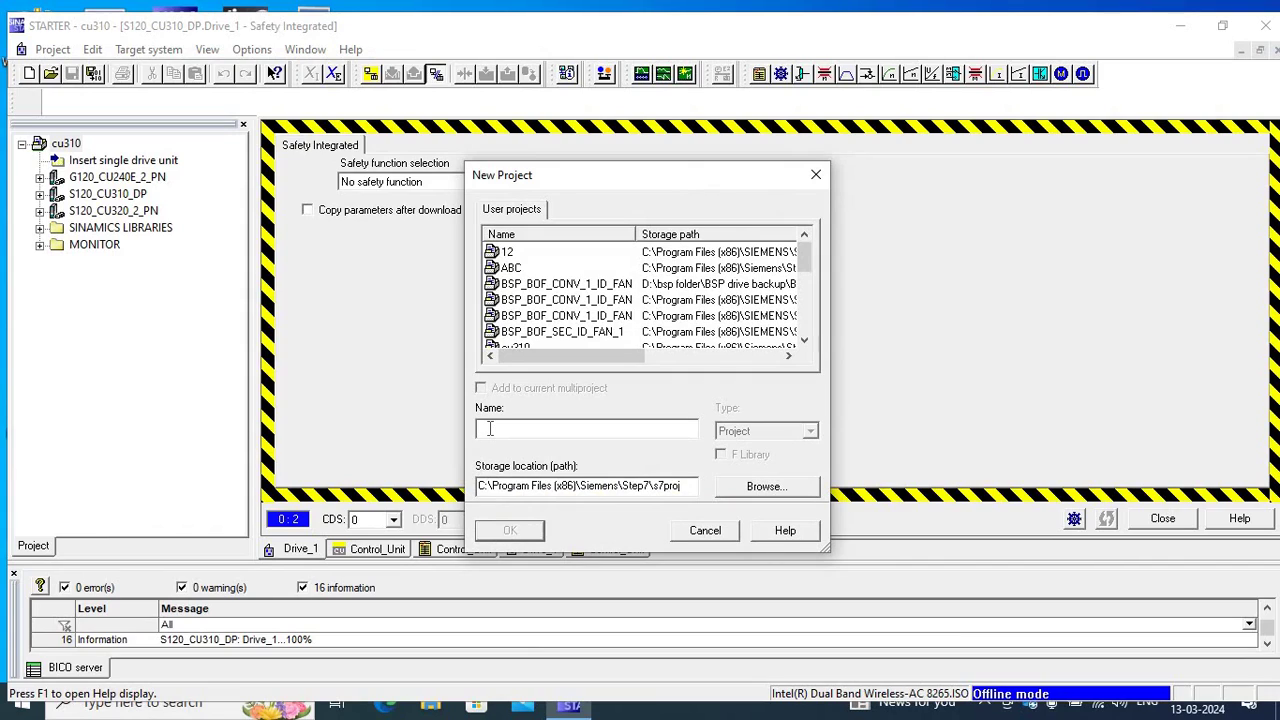
pyautogui.write('s120 cu320')
pyautogui.click(510, 531)
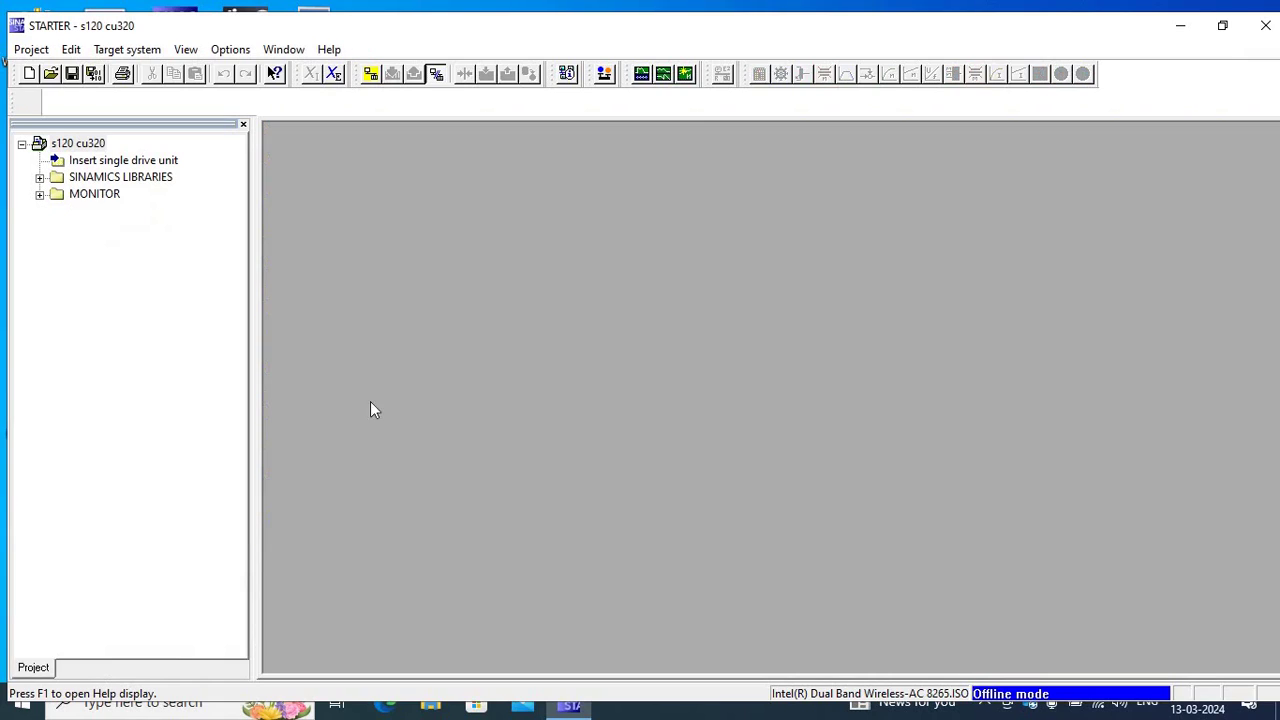
# - Insert a SINAMICS S120 CU320-2 PN drive unit, version 5.2.3, IP 169.254.11.22
pyautogui.doubleClick(118, 162)
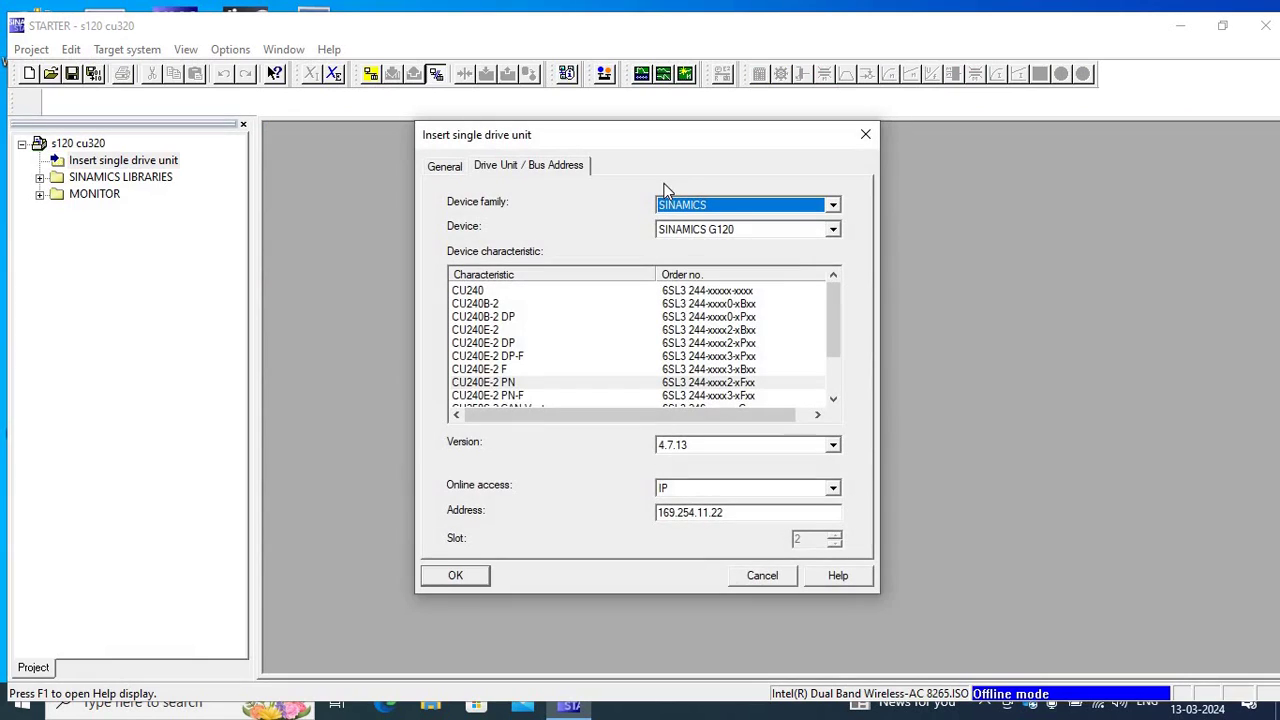
pyautogui.click(833, 230)
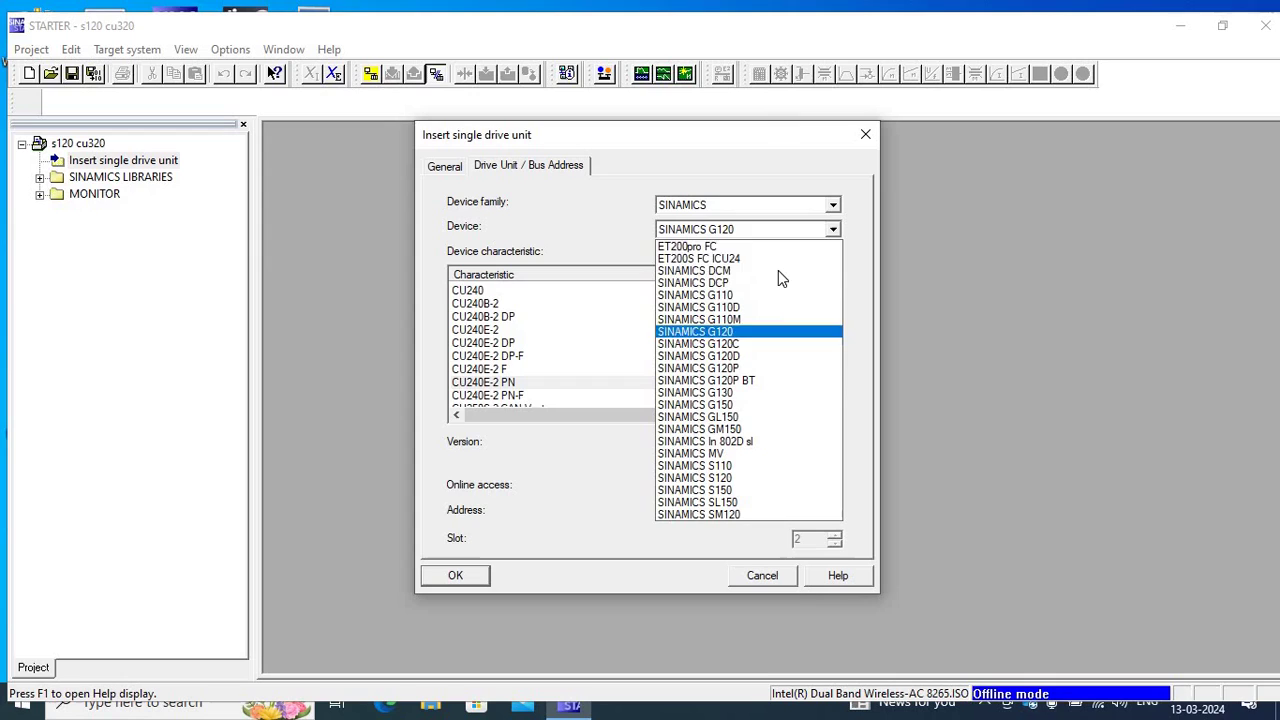
pyautogui.click(724, 479)
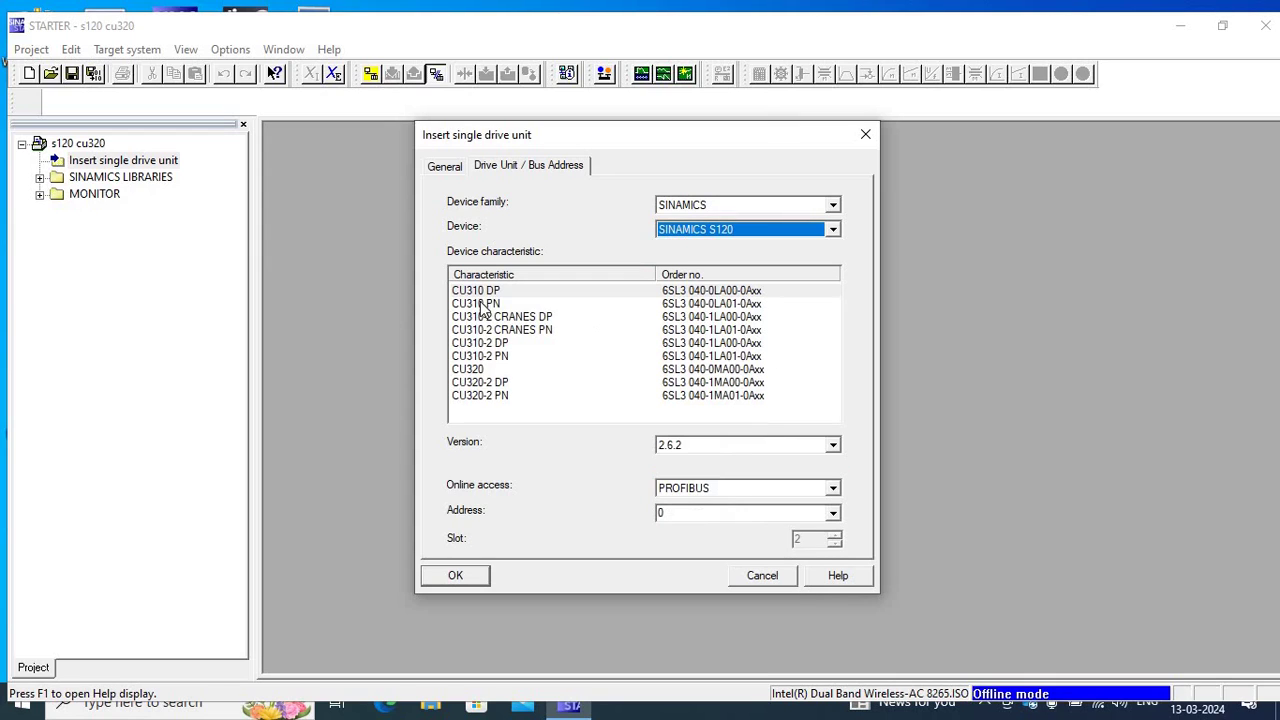
pyautogui.click(480, 396)
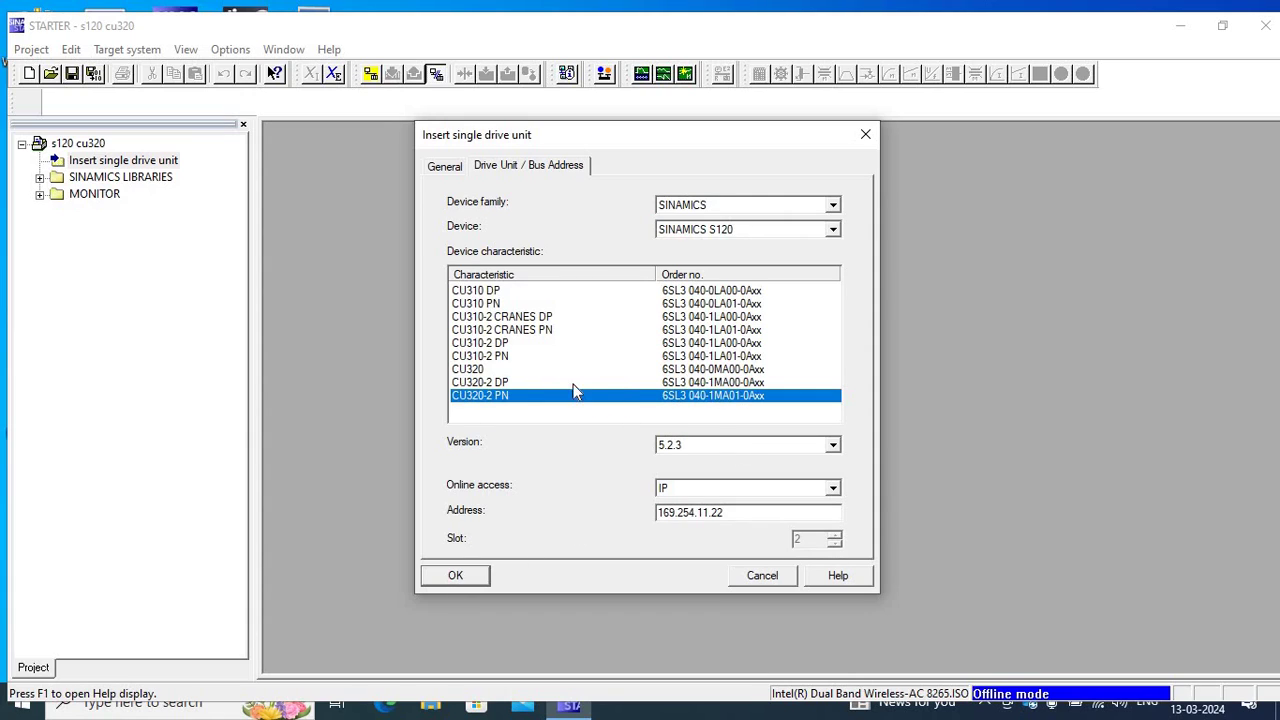
pyautogui.click(458, 576)
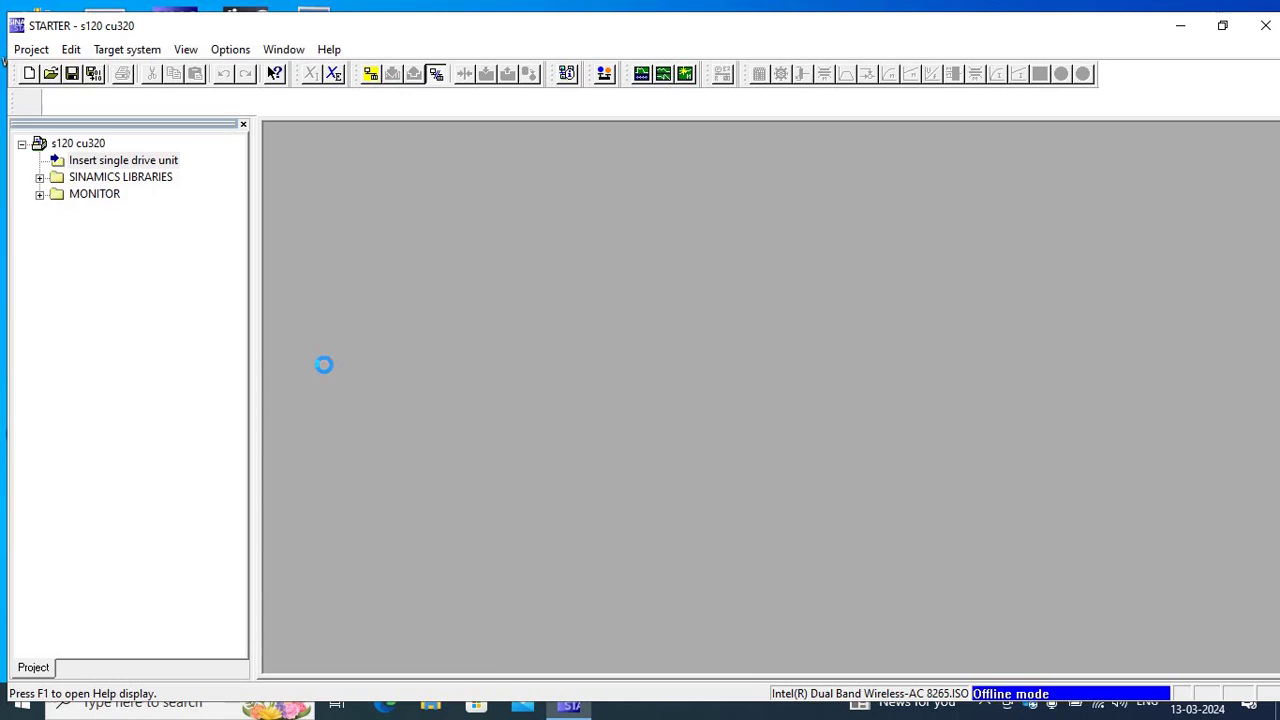
# - Save and compile the project, then insert a Vector-type drive object named Drive_1
pyautogui.click(93, 74)
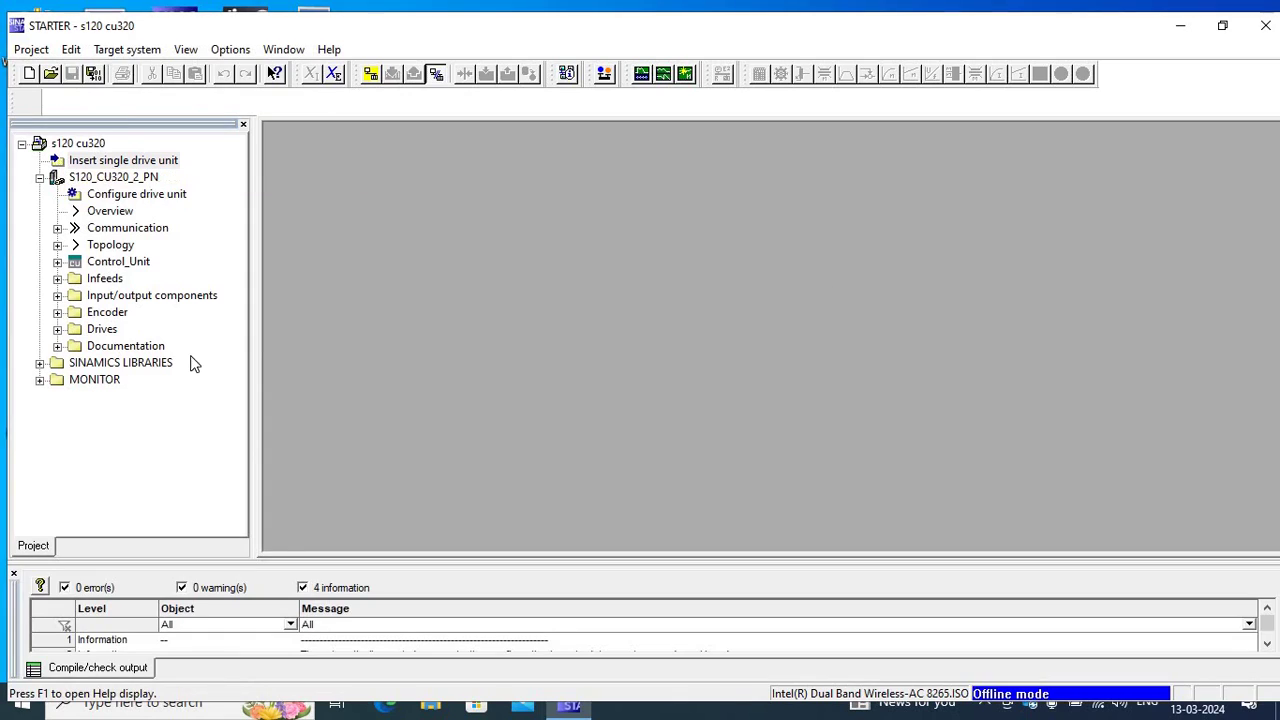
pyautogui.click(57, 329)
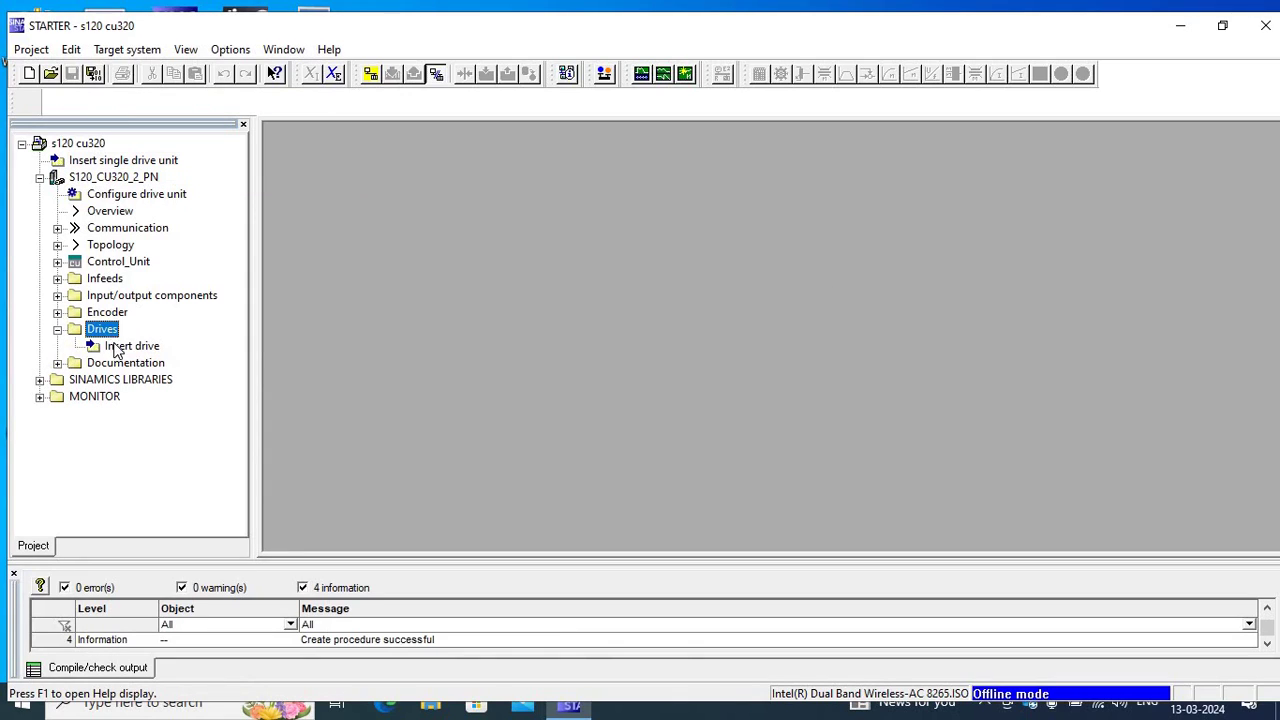
pyautogui.doubleClick(117, 345)
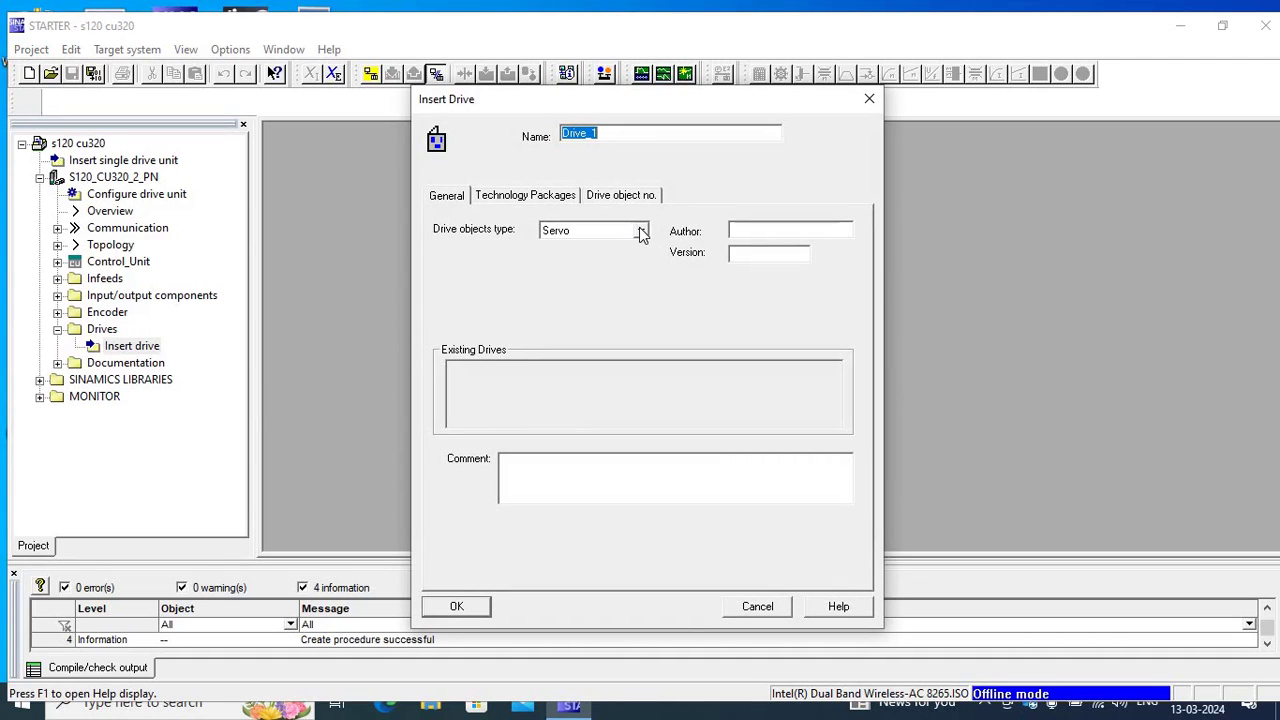
pyautogui.click(641, 232)
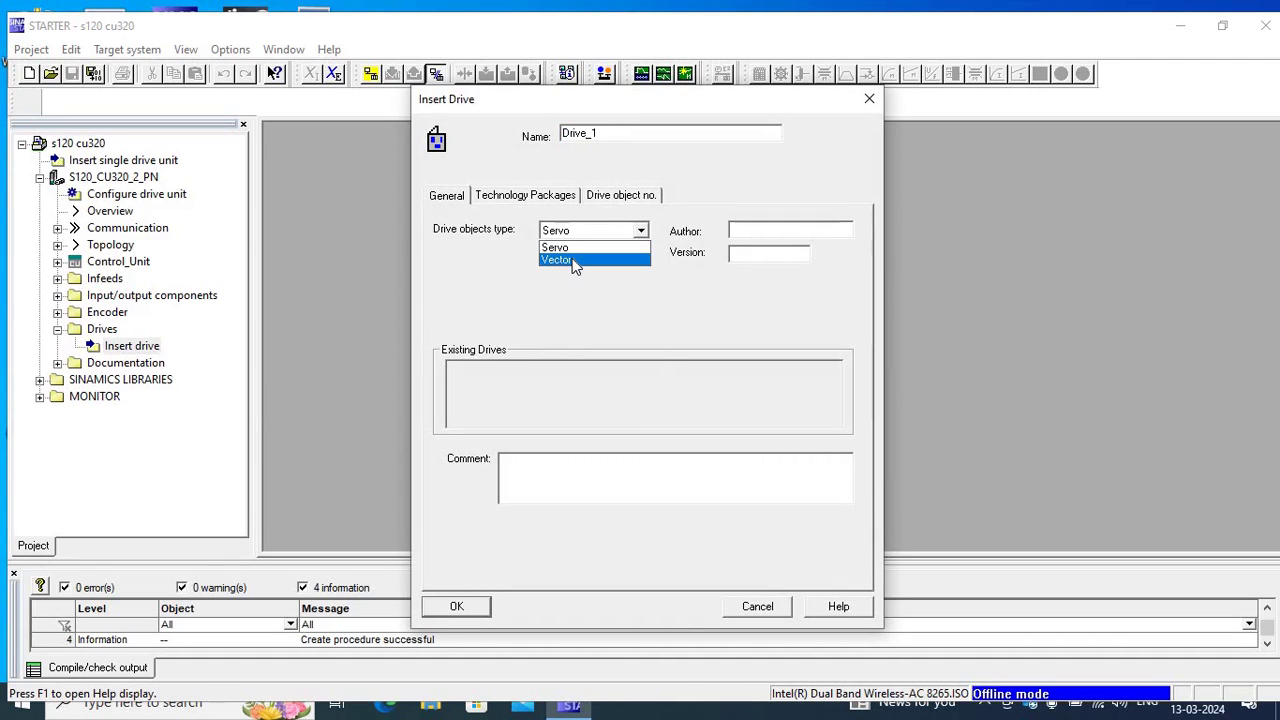
pyautogui.click(575, 262)
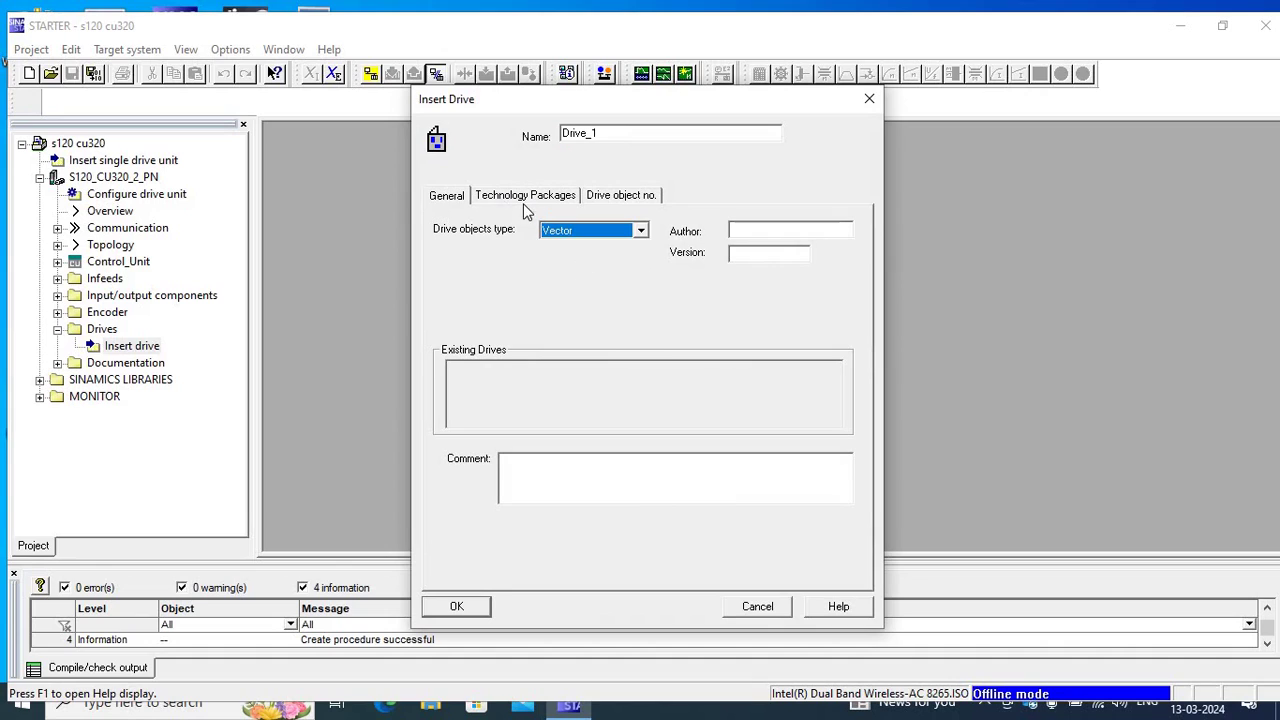
pyautogui.click(466, 606)
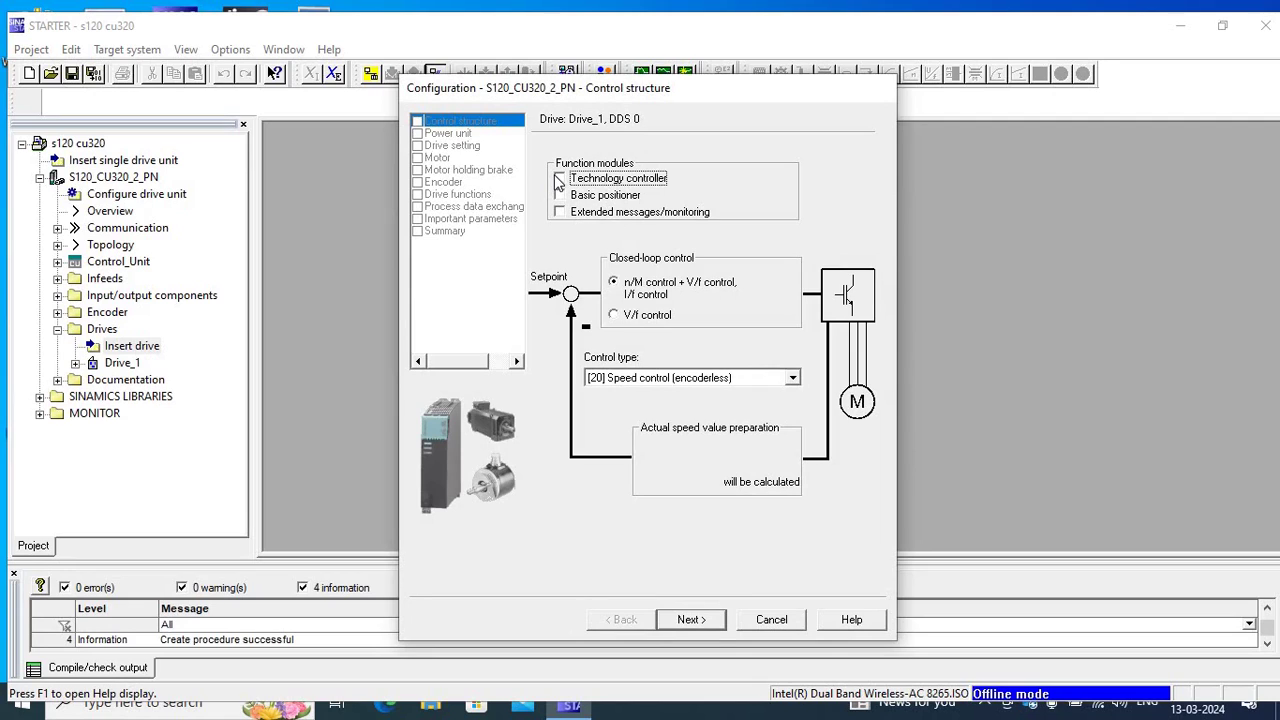
# - Tick the Technology controller module and keep [20] Speed control (encoderless) as control type
pyautogui.click(559, 179)
pyautogui.click(795, 380)
pyautogui.click(659, 458)
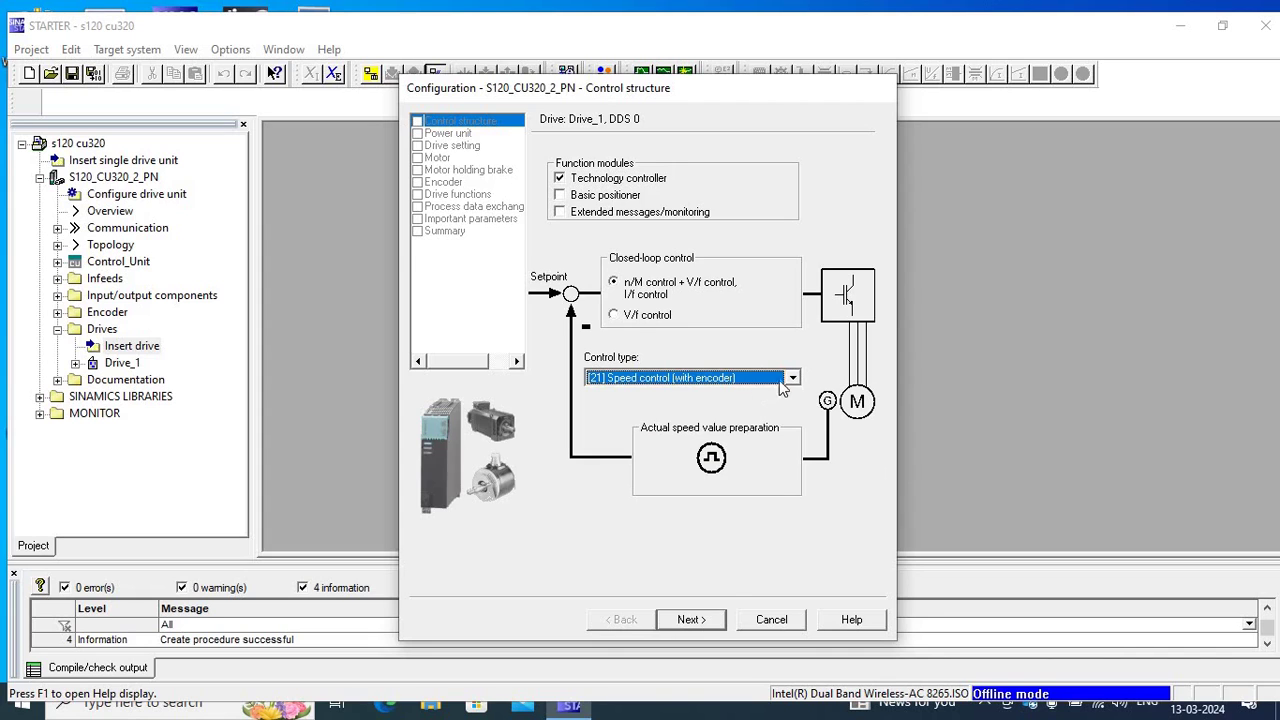
pyautogui.click(793, 379)
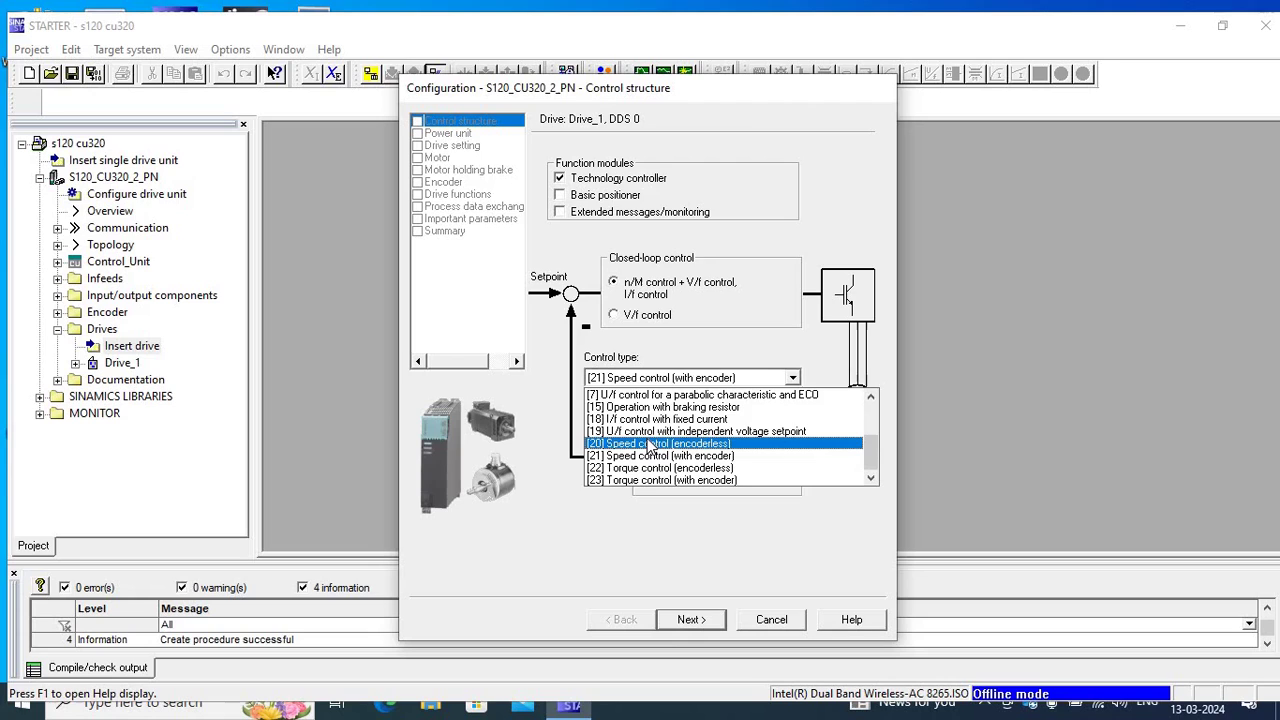
pyautogui.click(650, 445)
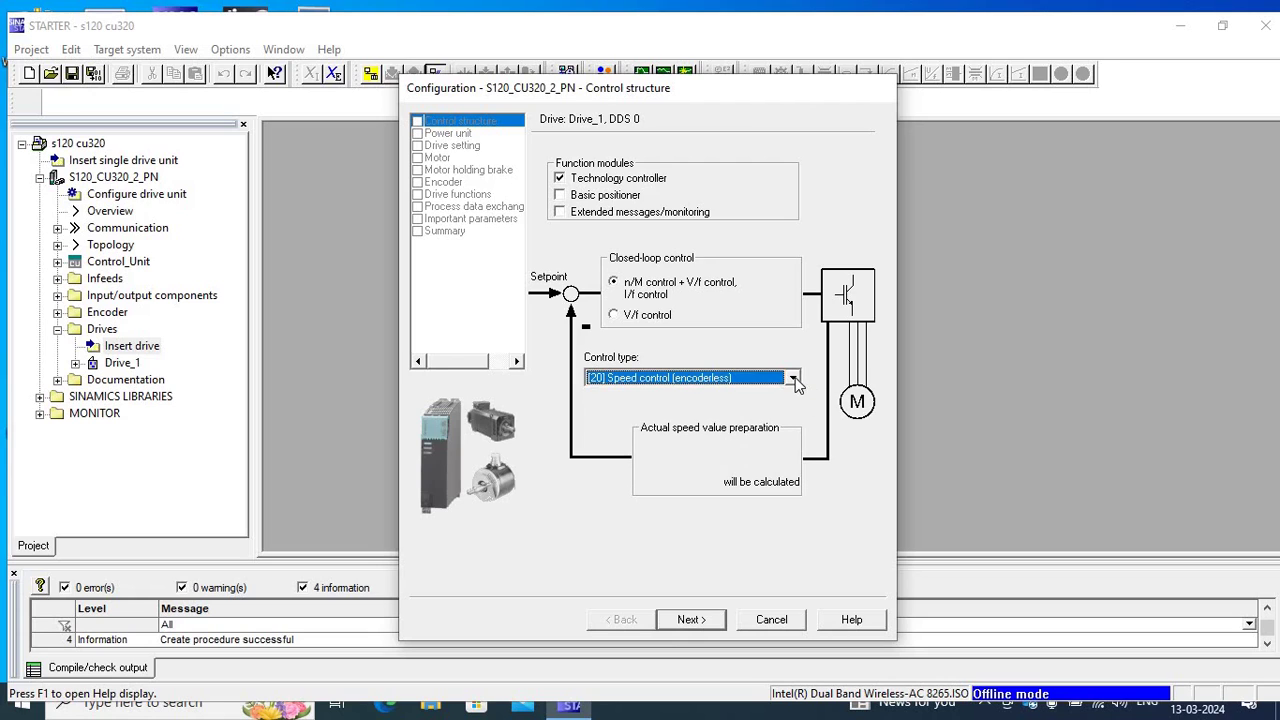
pyautogui.click(795, 380)
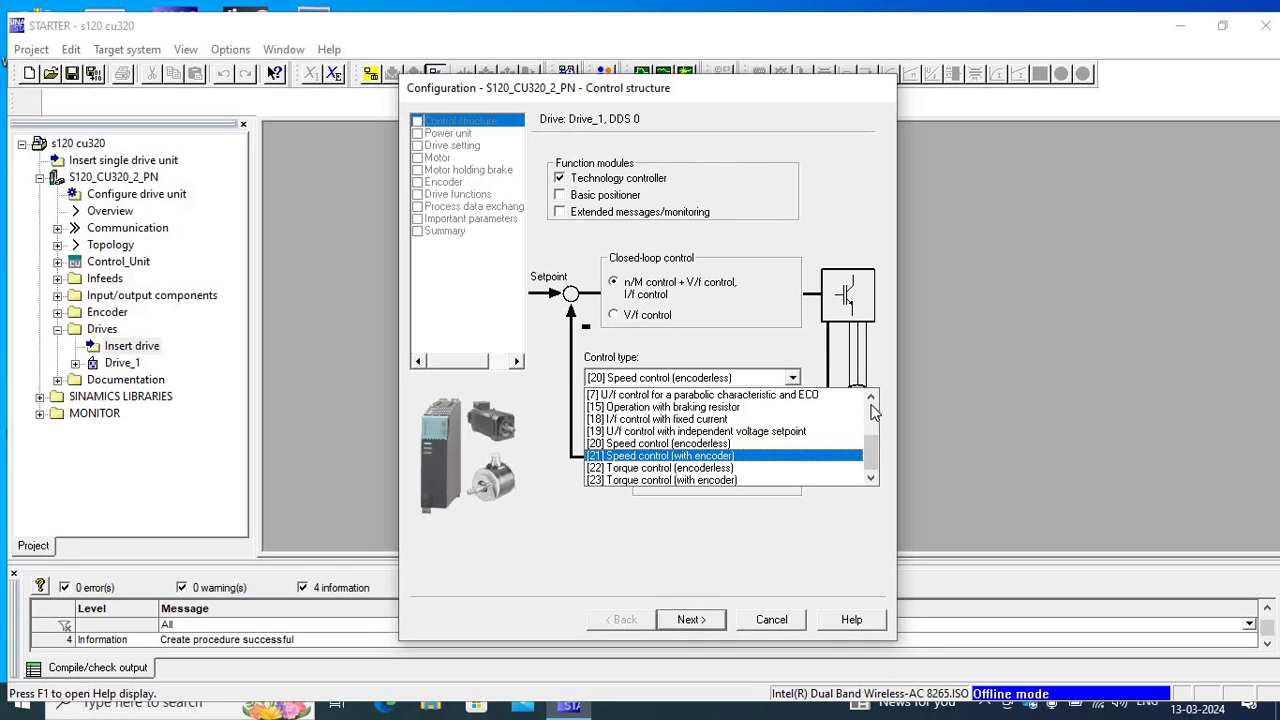
pyautogui.click(876, 414)
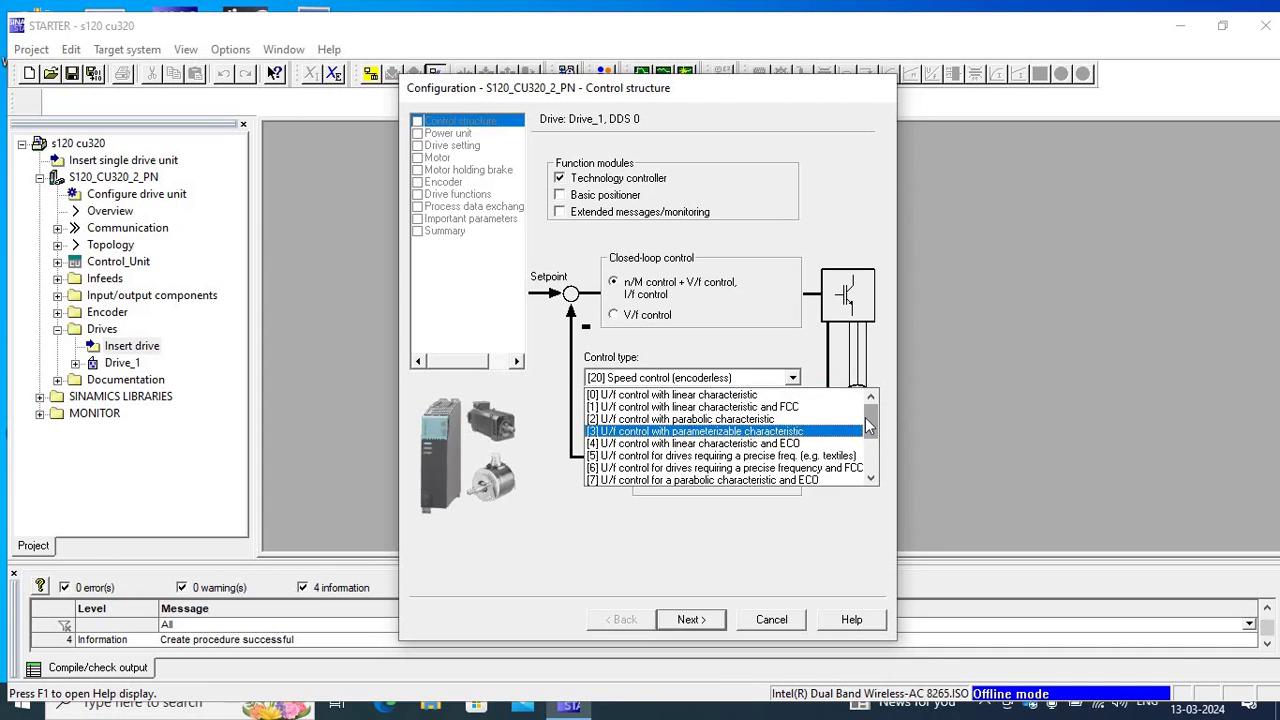
pyautogui.click(869, 462)
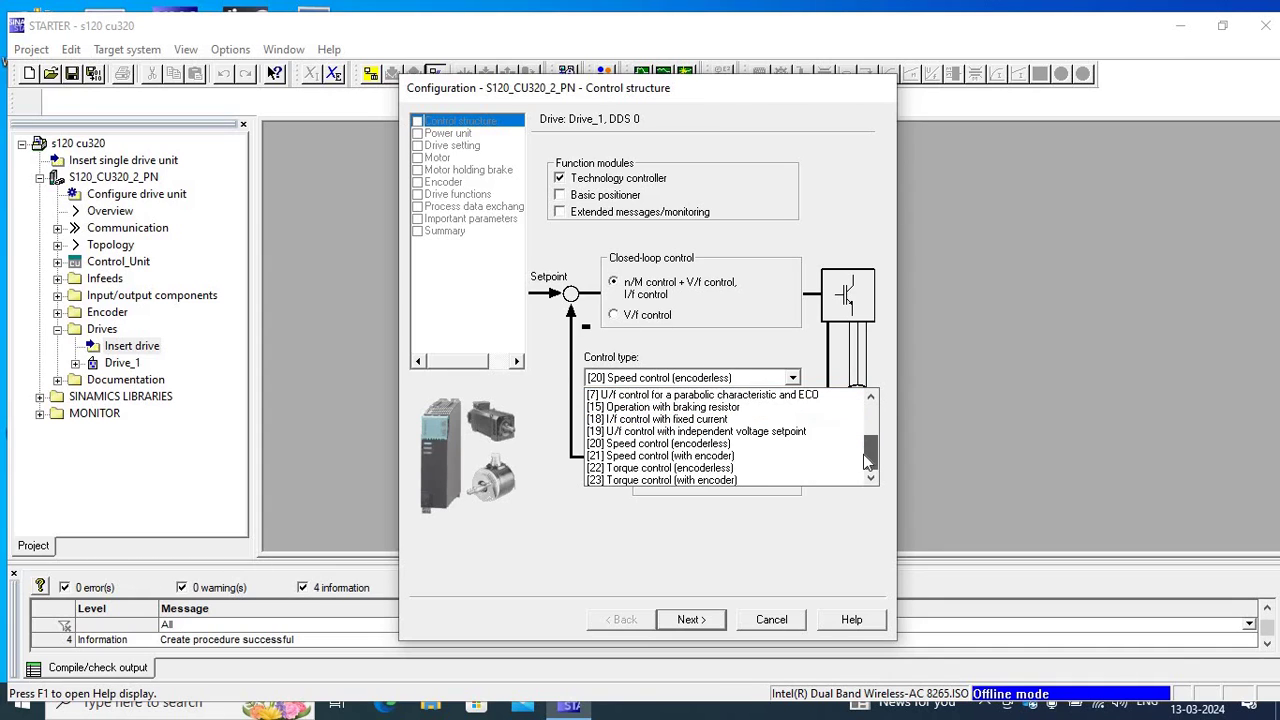
pyautogui.click(688, 447)
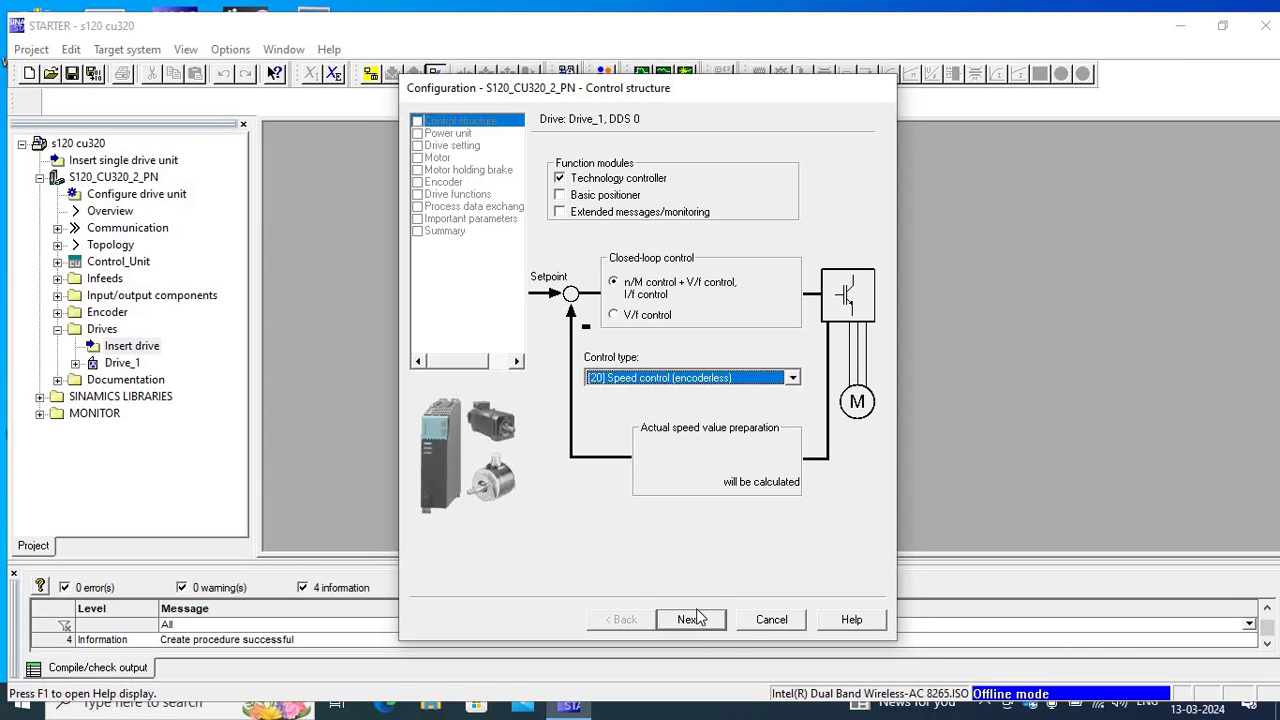
# - Set 380–480 V 3-phase AC connection voltage and pick power unit 6SL3210-1PE16-1ULx (2.2 kW, 5.9 A)
pyautogui.click(691, 620)
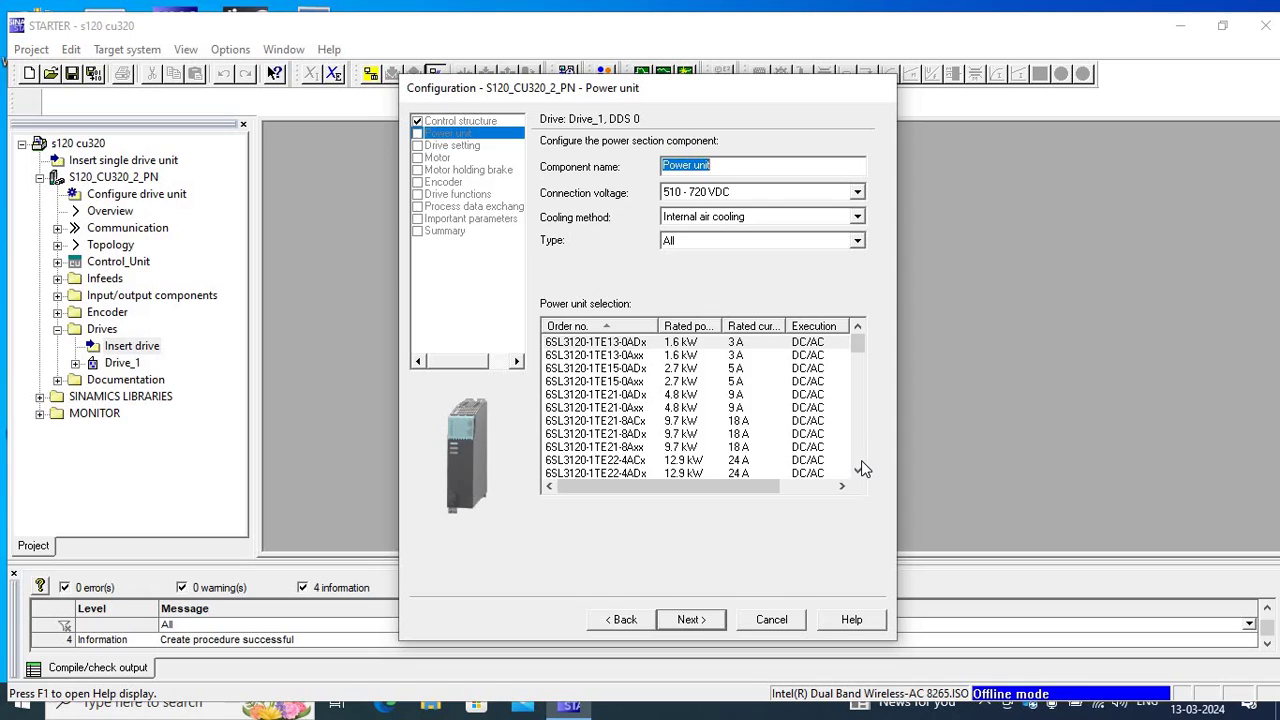
pyautogui.click(858, 470)
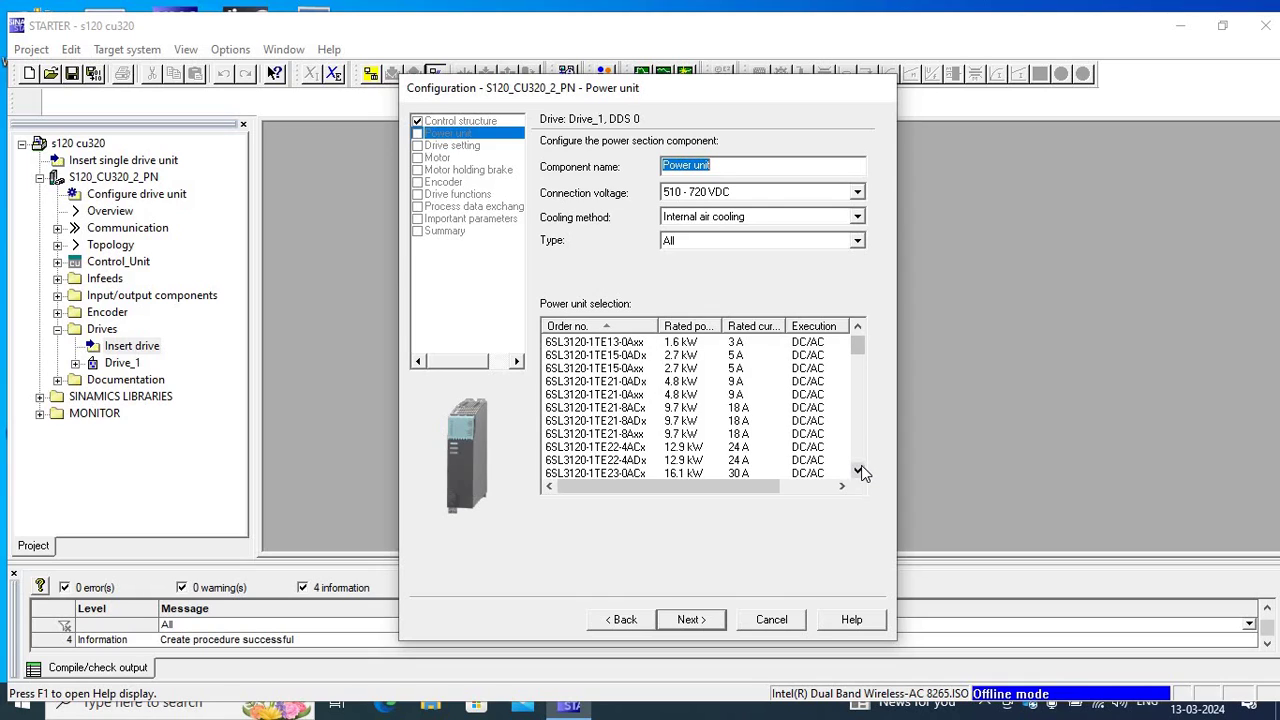
pyautogui.click(858, 470)
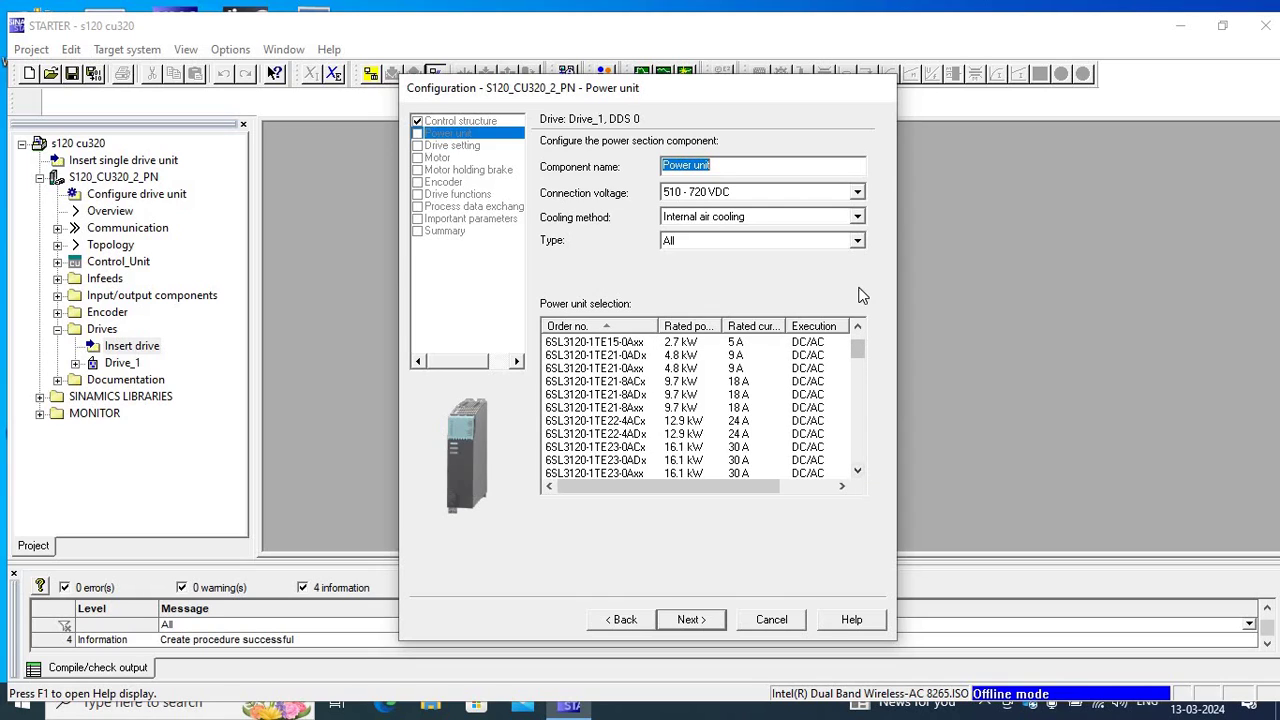
pyautogui.click(858, 472)
pyautogui.click(858, 472)
pyautogui.click(858, 472)
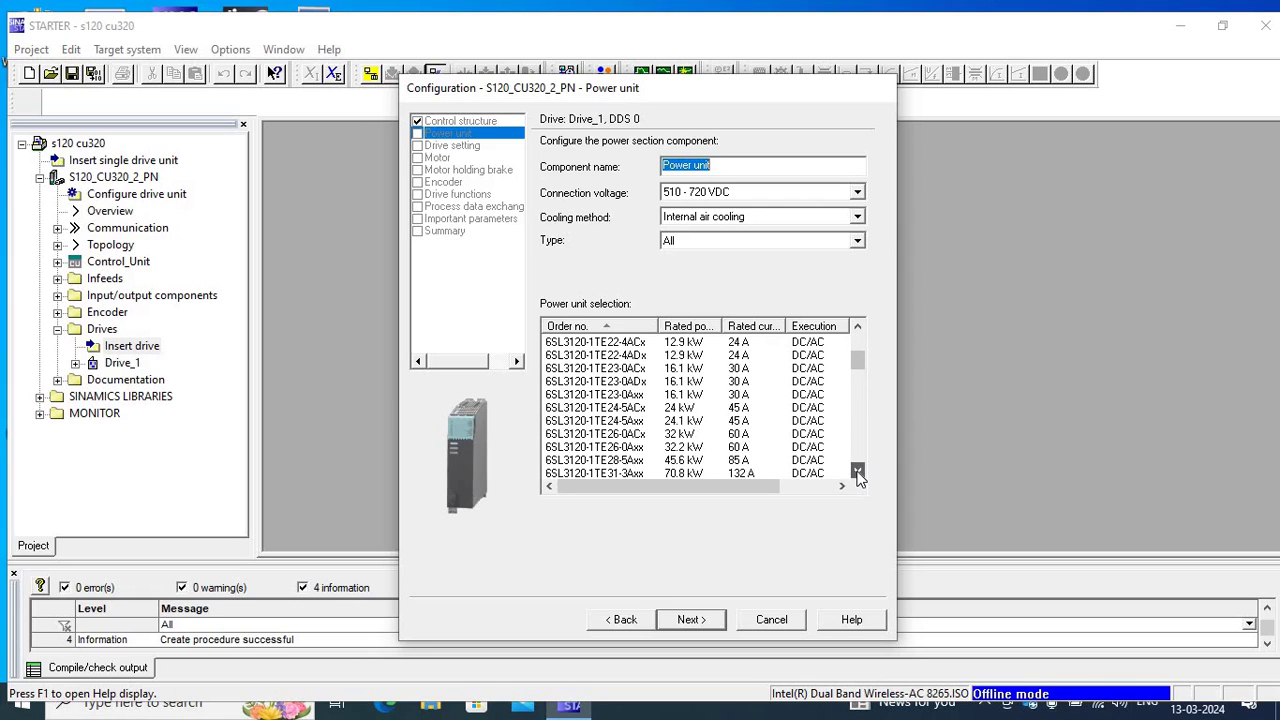
pyautogui.click(858, 472)
pyautogui.click(858, 472)
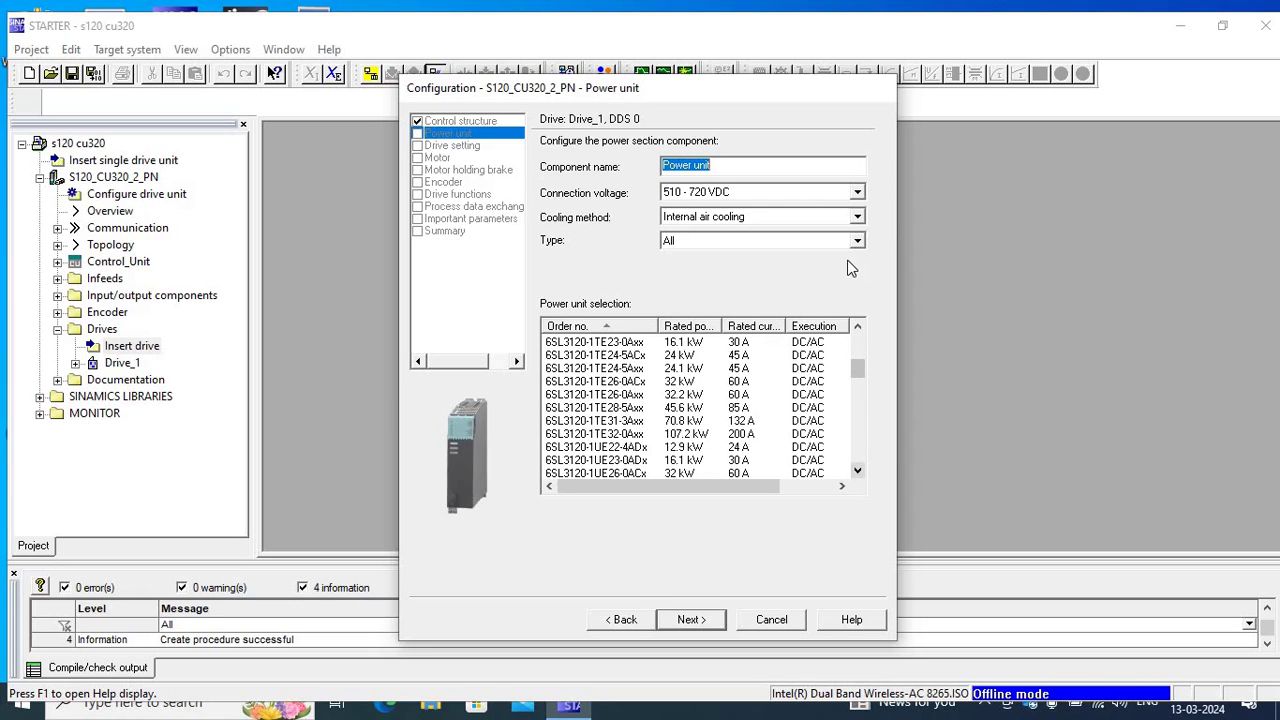
pyautogui.click(857, 193)
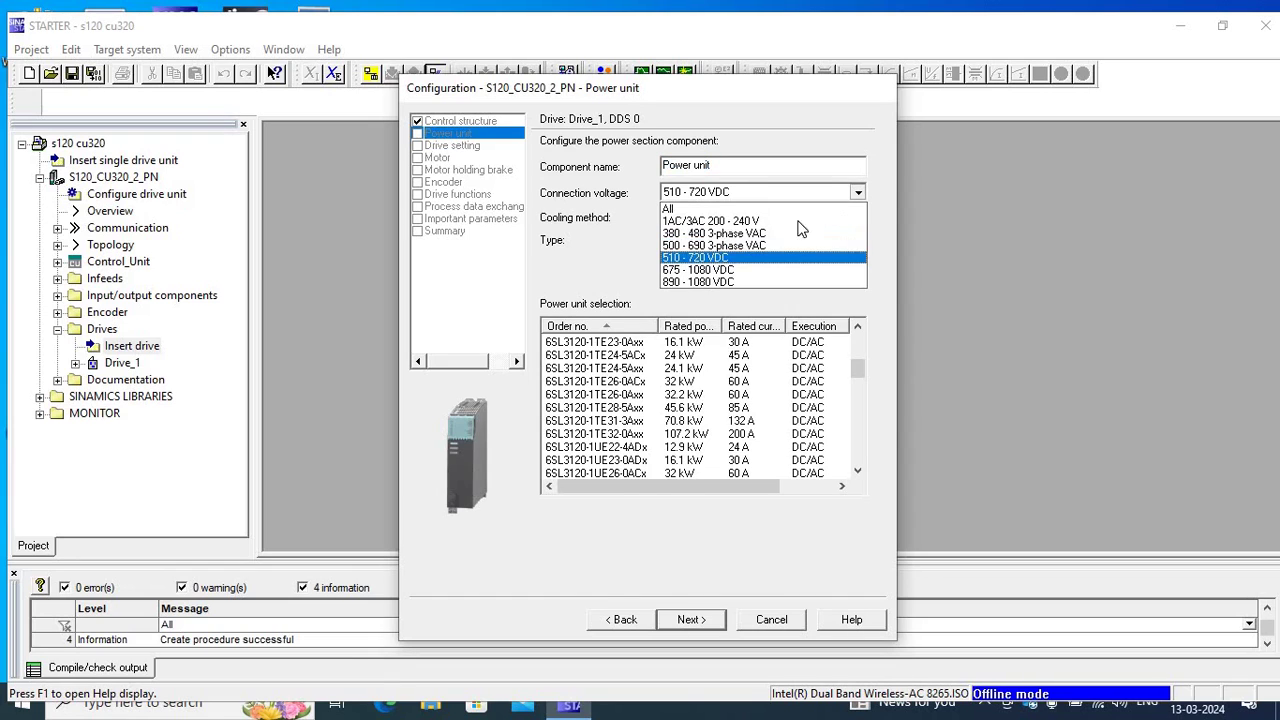
pyautogui.click(728, 237)
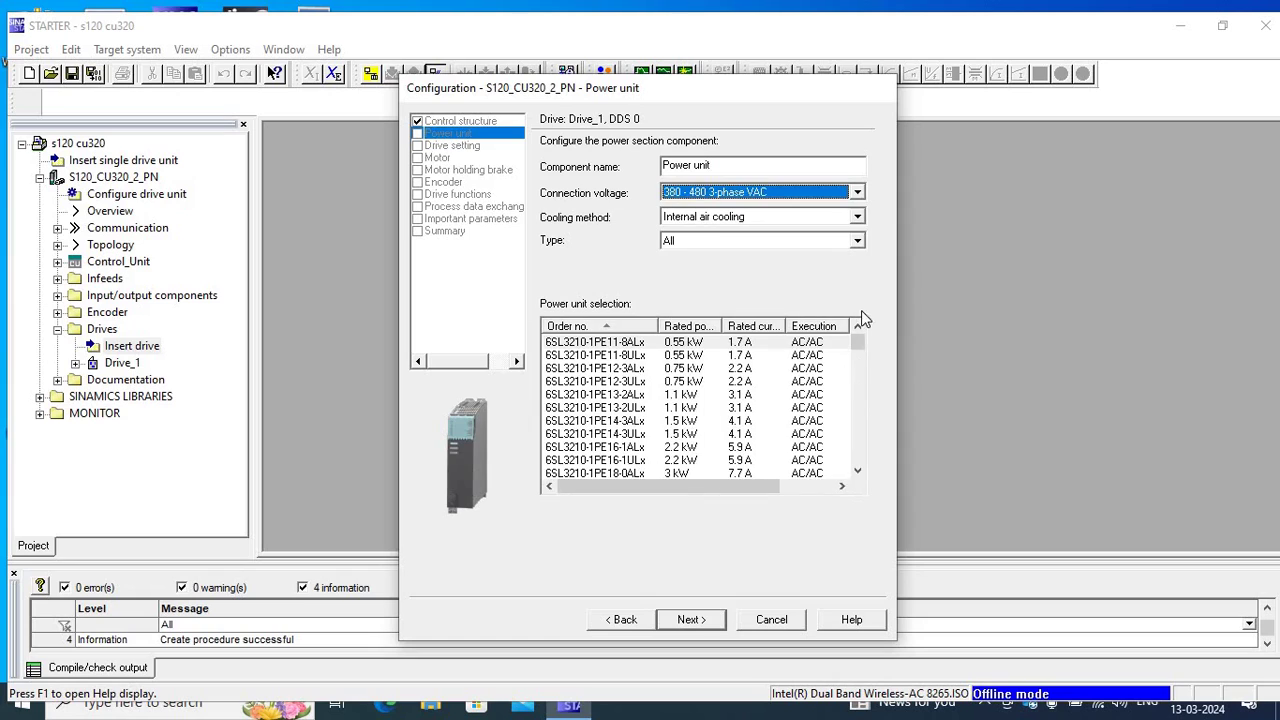
pyautogui.click(858, 472)
pyautogui.click(858, 472)
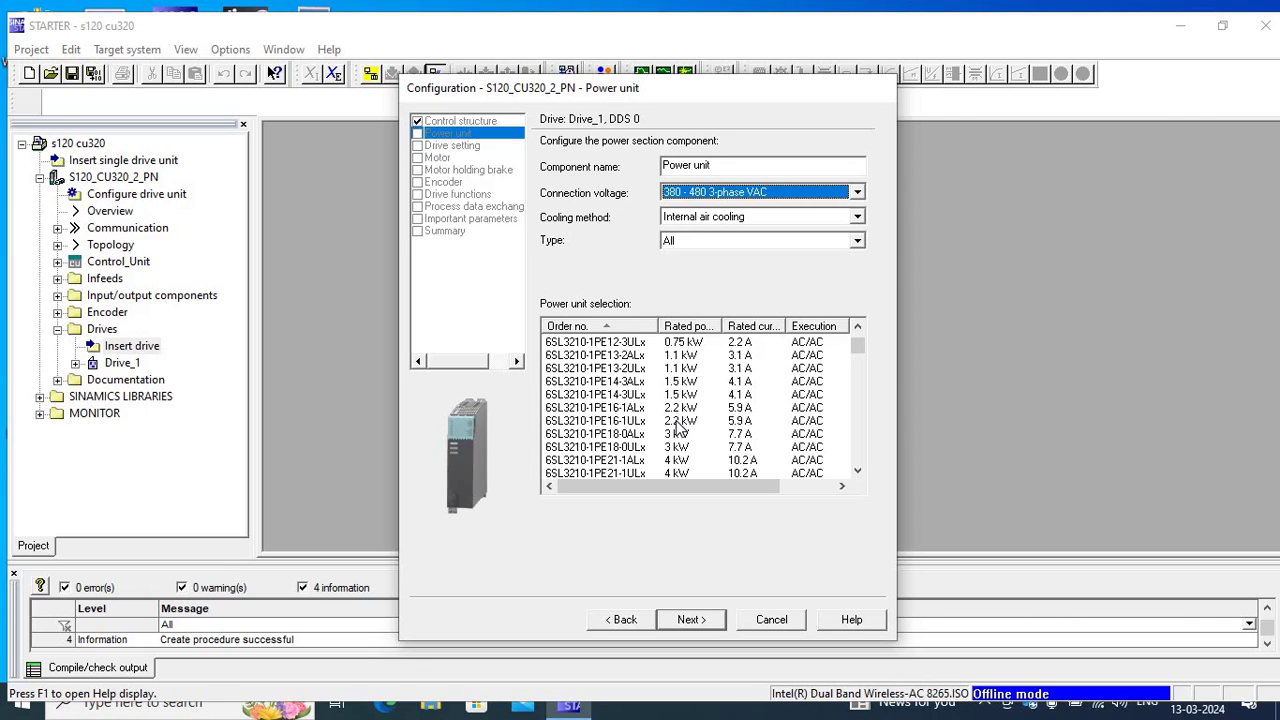
pyautogui.click(678, 422)
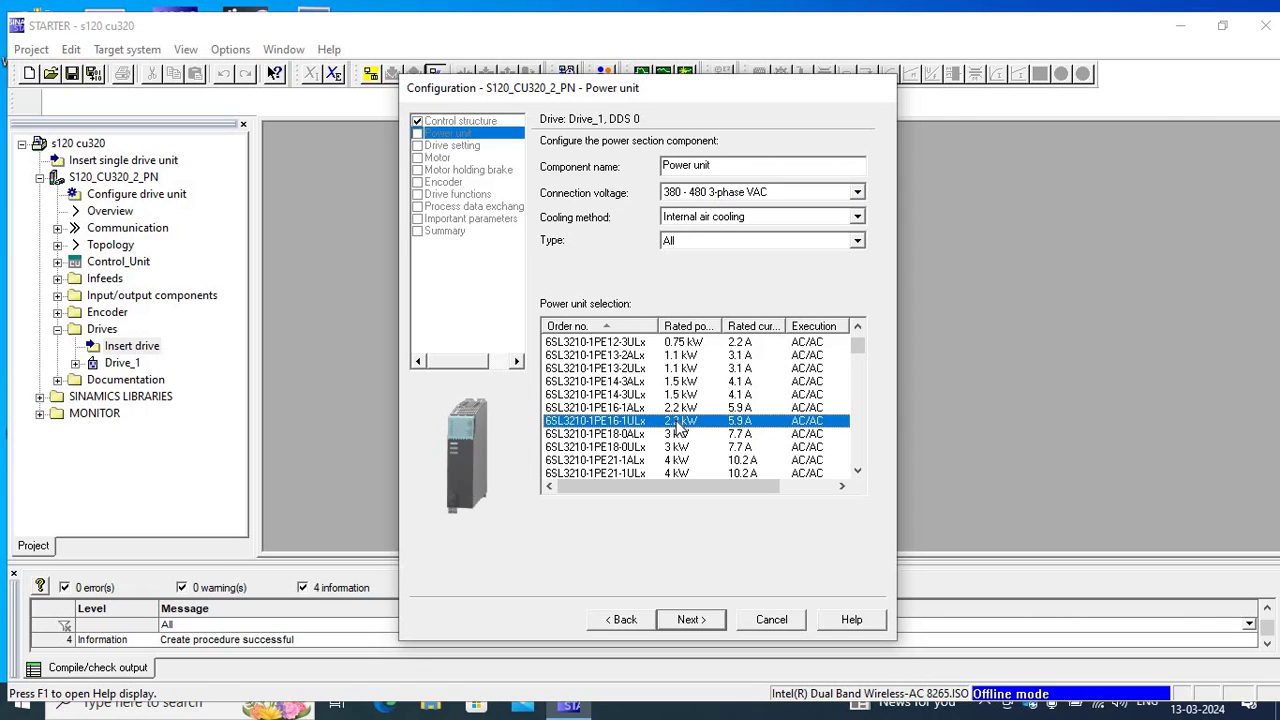
# - Keep CUA31 as the adapter module and accept the default IEC 400 V drive settings
pyautogui.click(692, 620)
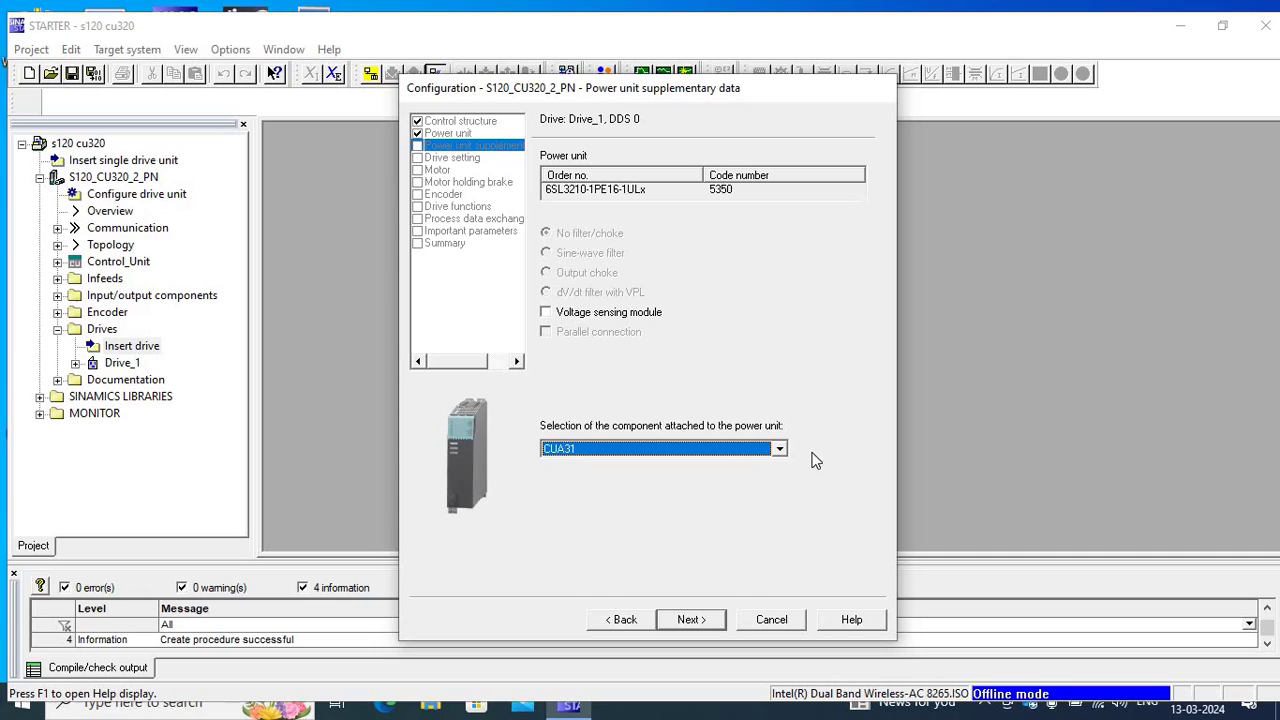
pyautogui.click(779, 450)
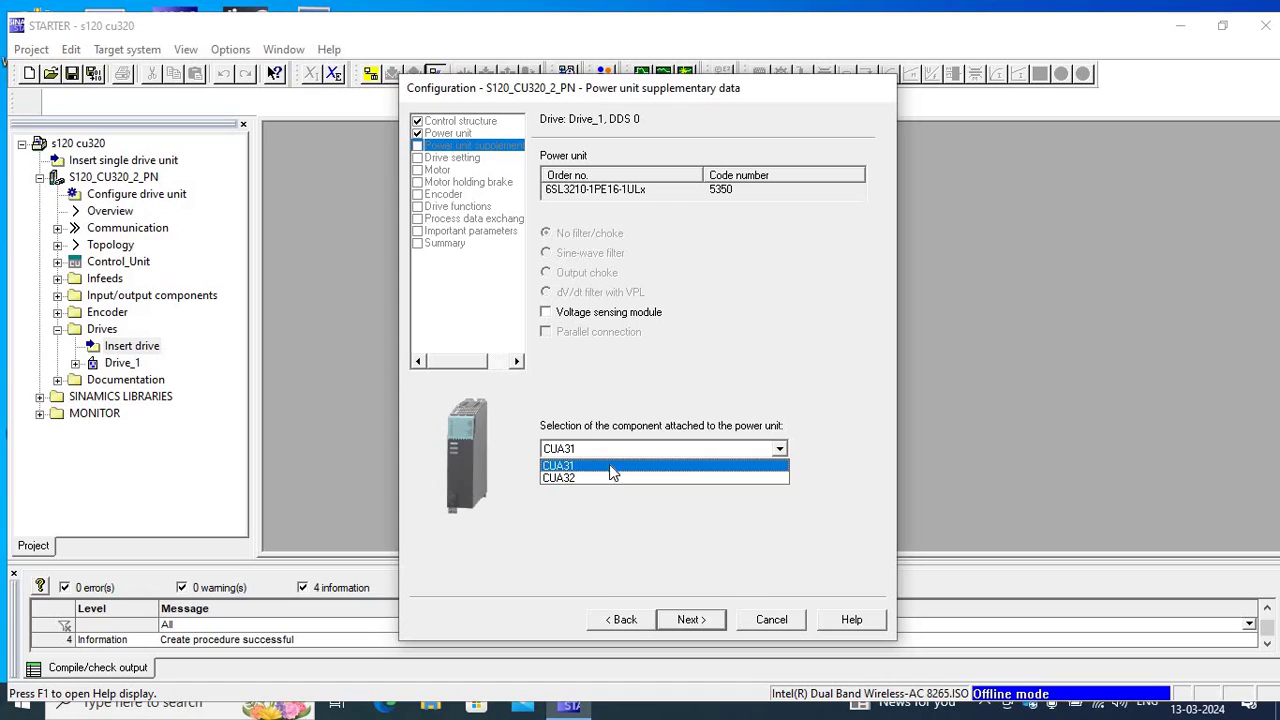
pyautogui.click(587, 467)
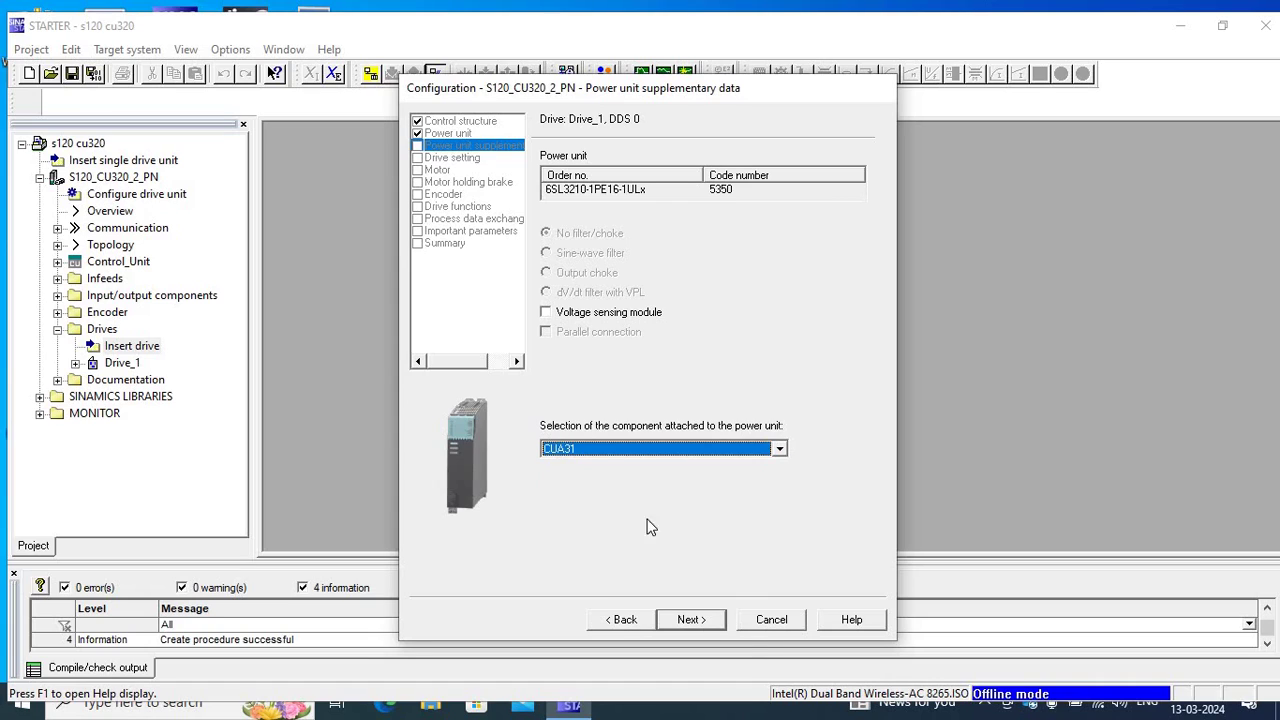
pyautogui.click(695, 622)
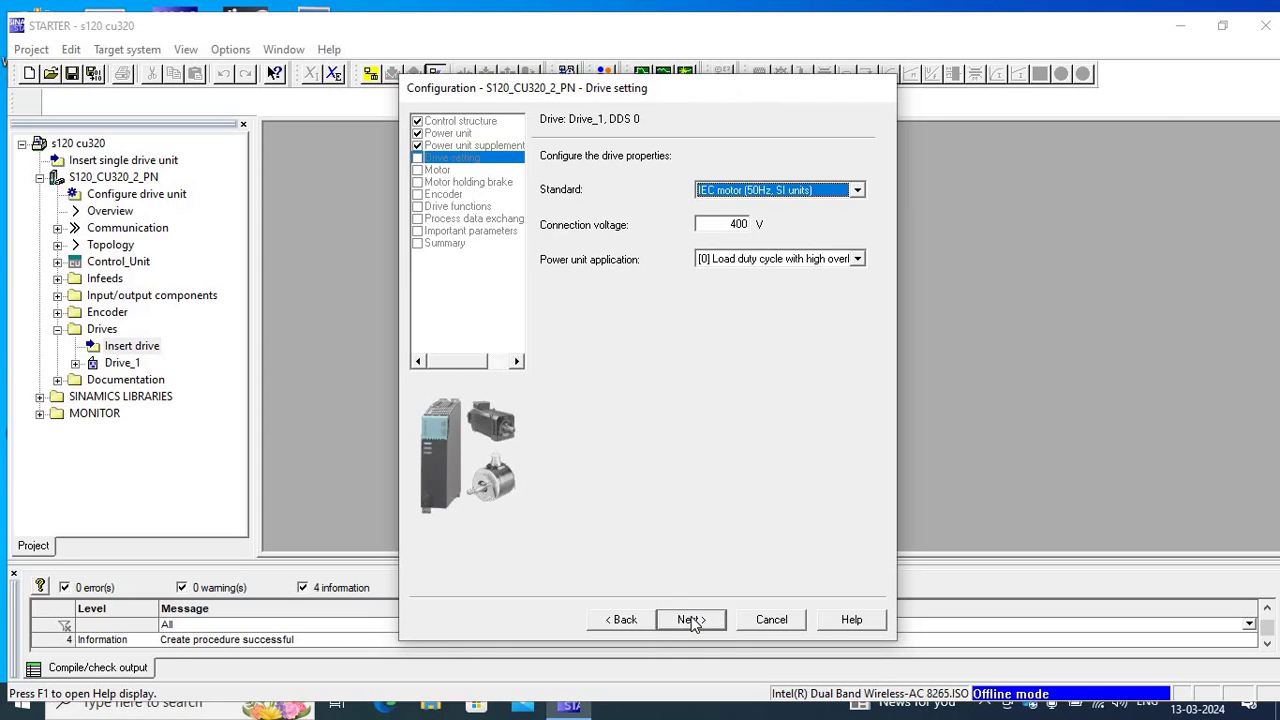
pyautogui.click(693, 622)
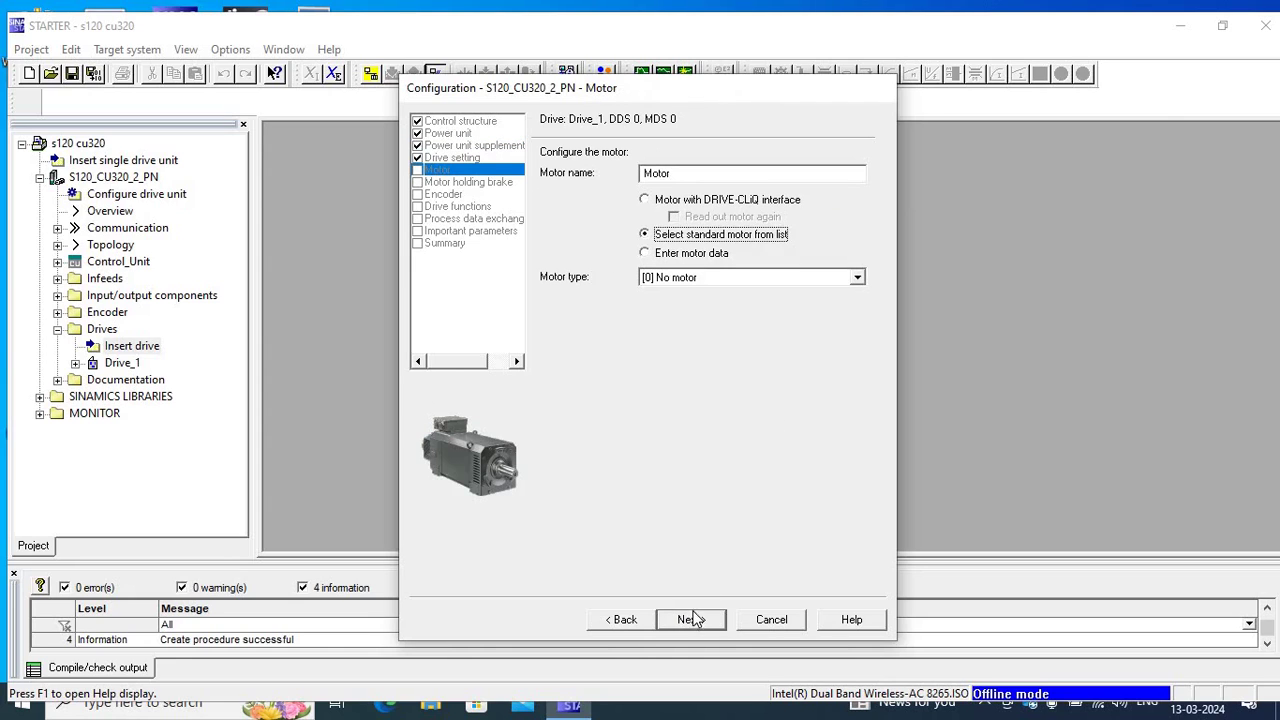
# - Choose manual motor data entry with [1] Induction motor as the motor type
pyautogui.click(858, 279)
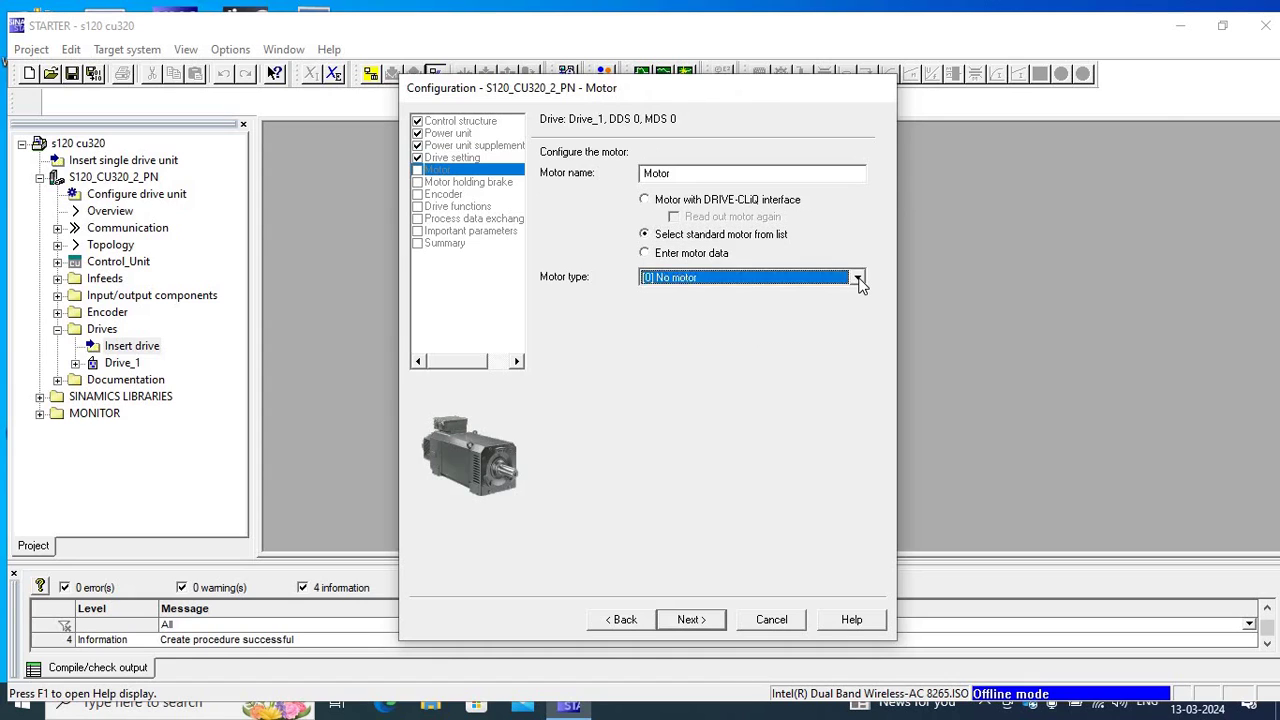
pyautogui.click(645, 256)
pyautogui.click(645, 254)
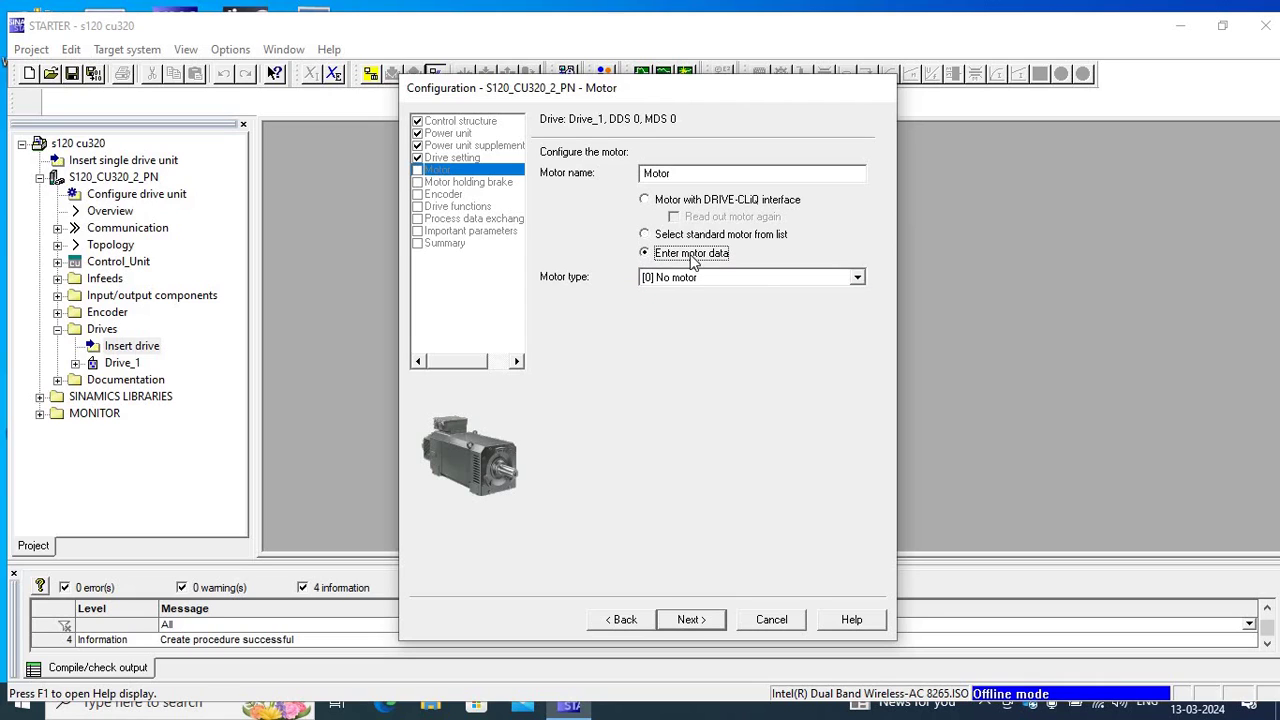
pyautogui.click(858, 279)
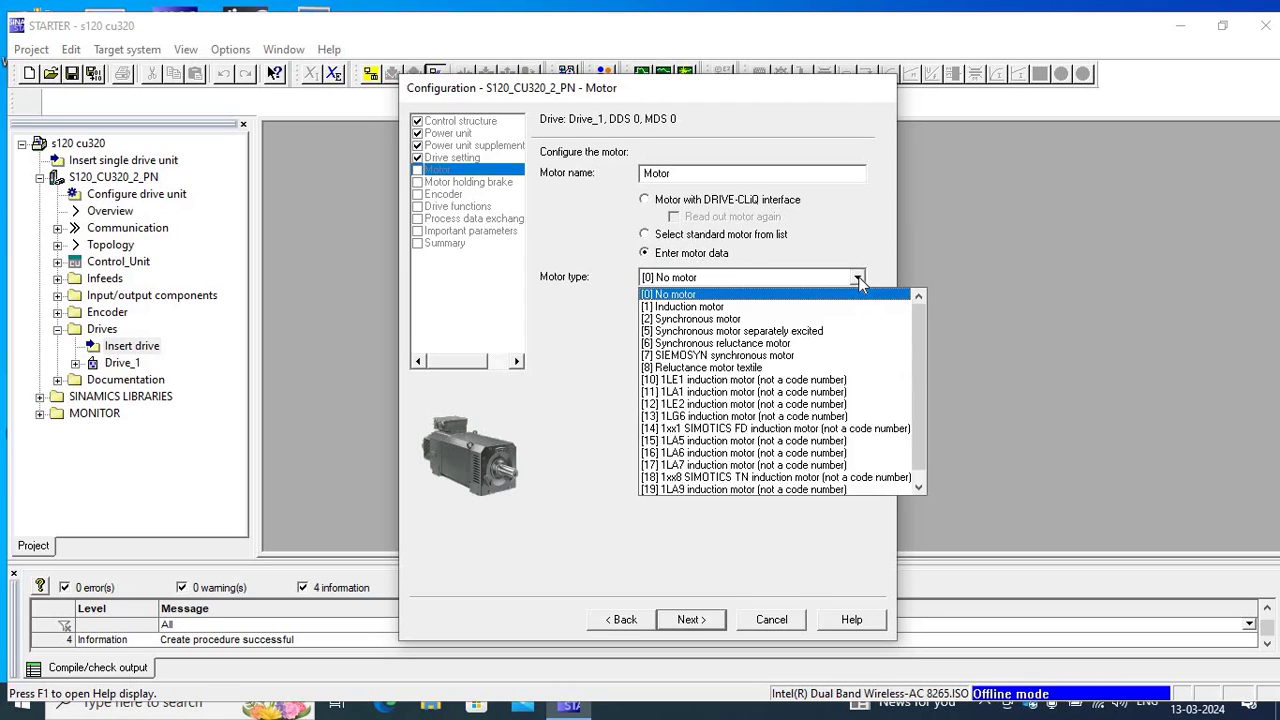
pyautogui.click(703, 308)
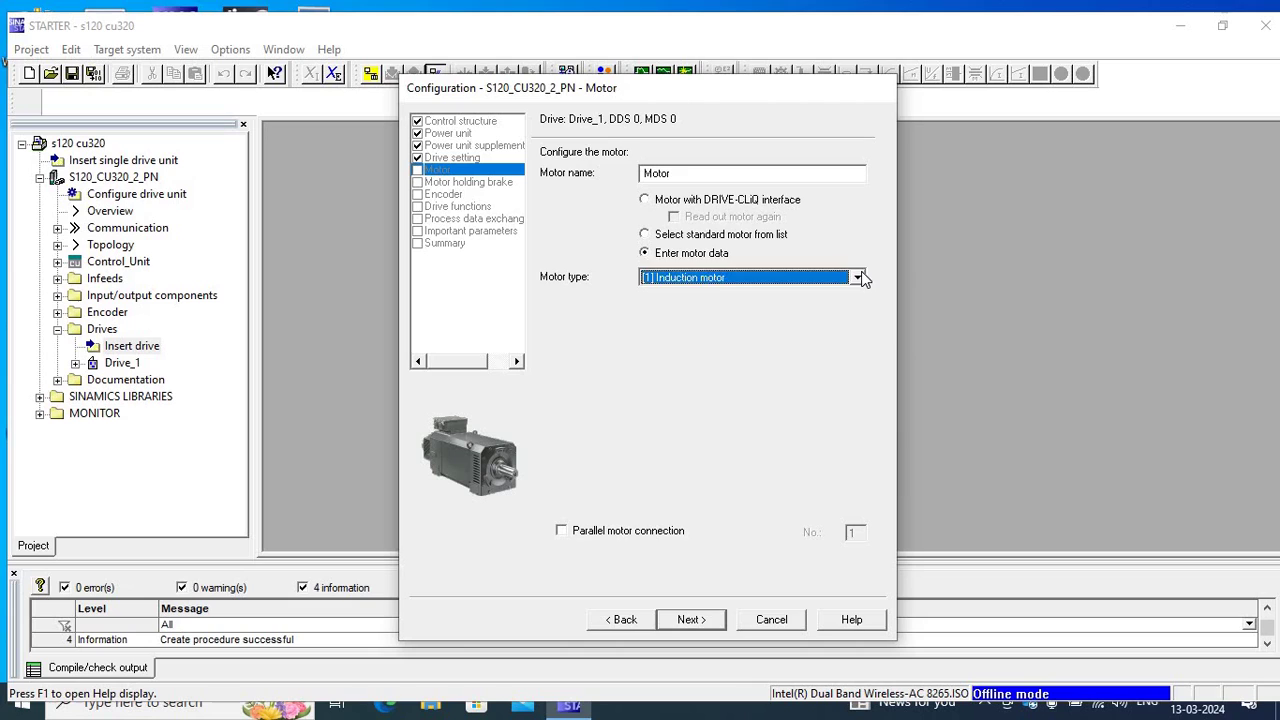
pyautogui.click(857, 278)
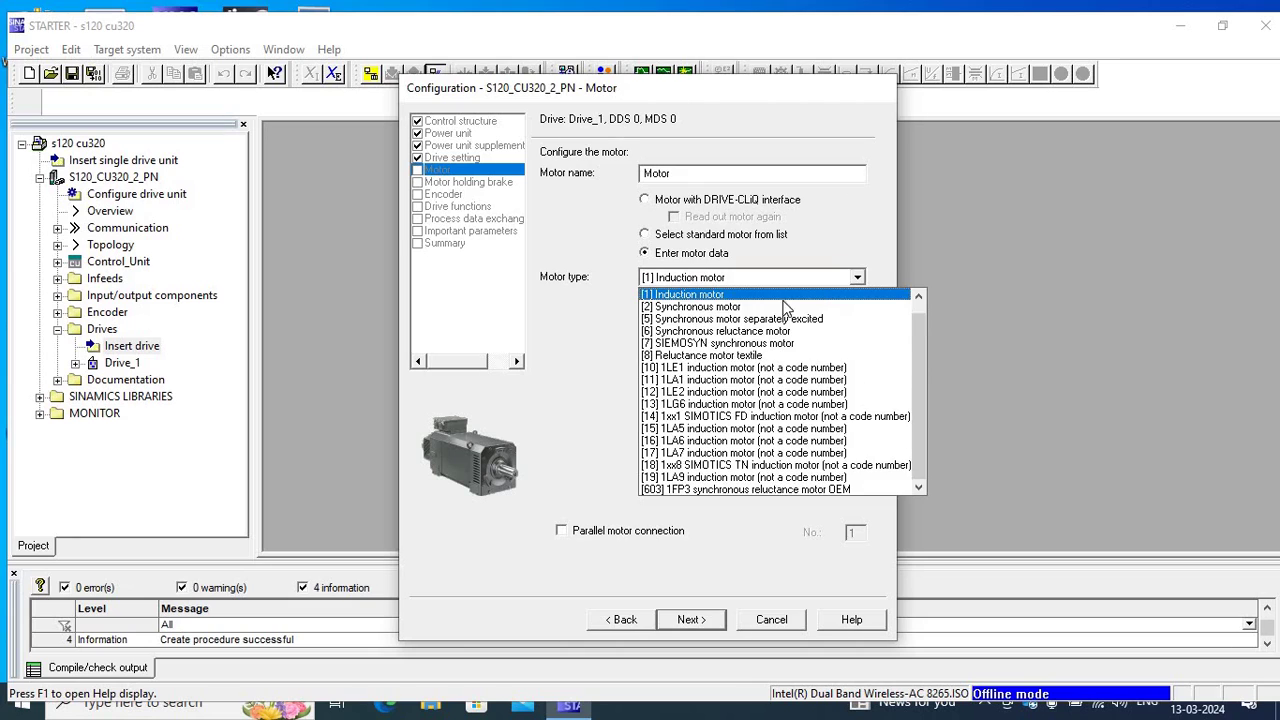
pyautogui.click(720, 297)
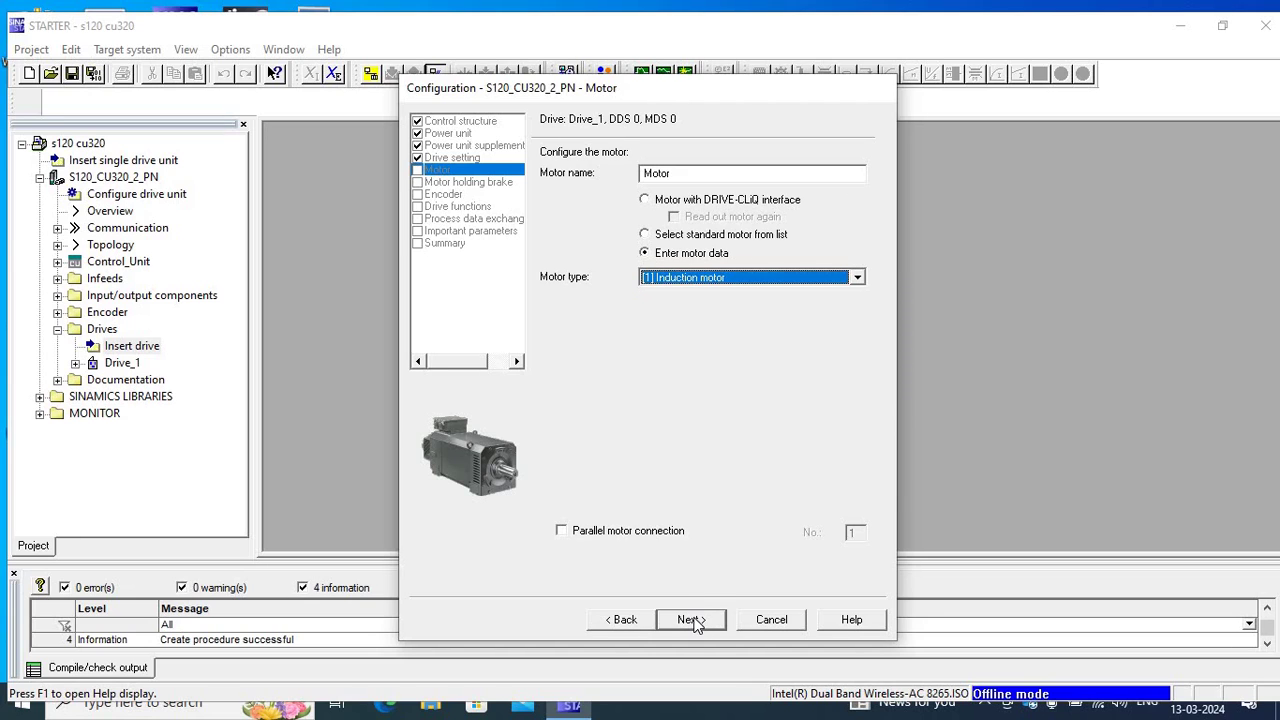
# - Enter rated motor voltage 415 V, current 4.20 A and power 1.50 kW
pyautogui.click(692, 620)
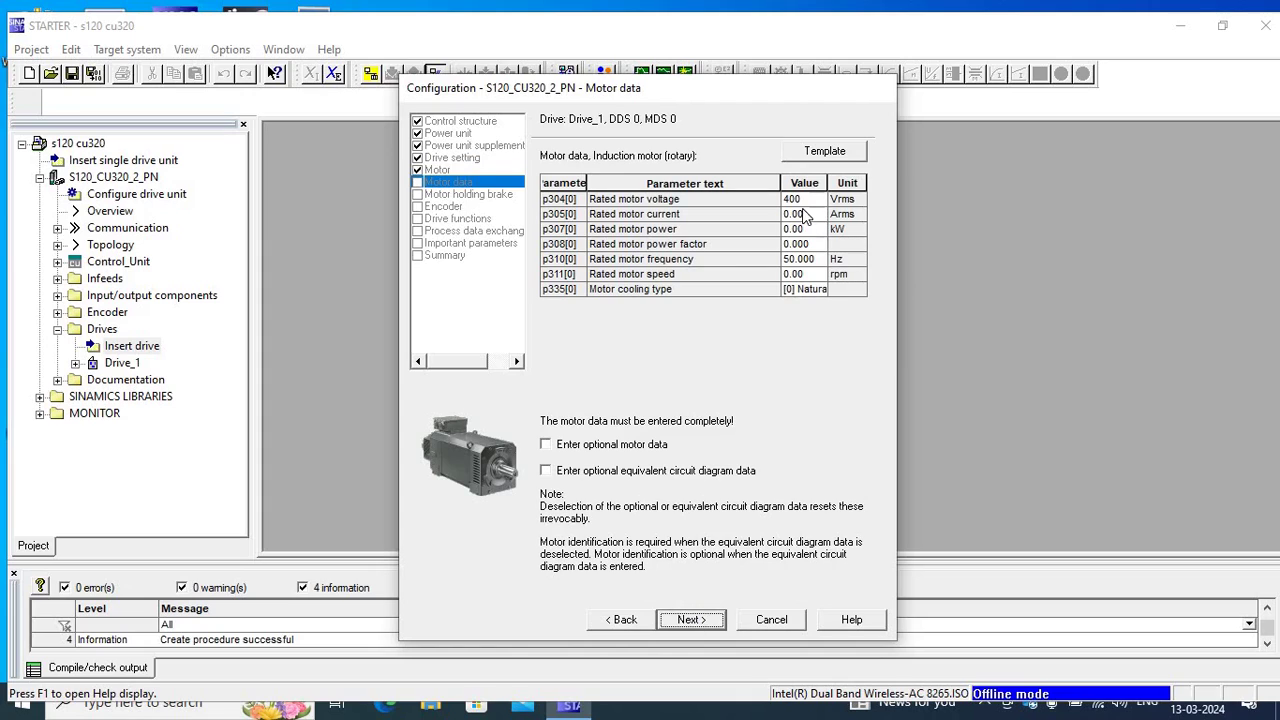
pyautogui.click(806, 199)
pyautogui.write('4')
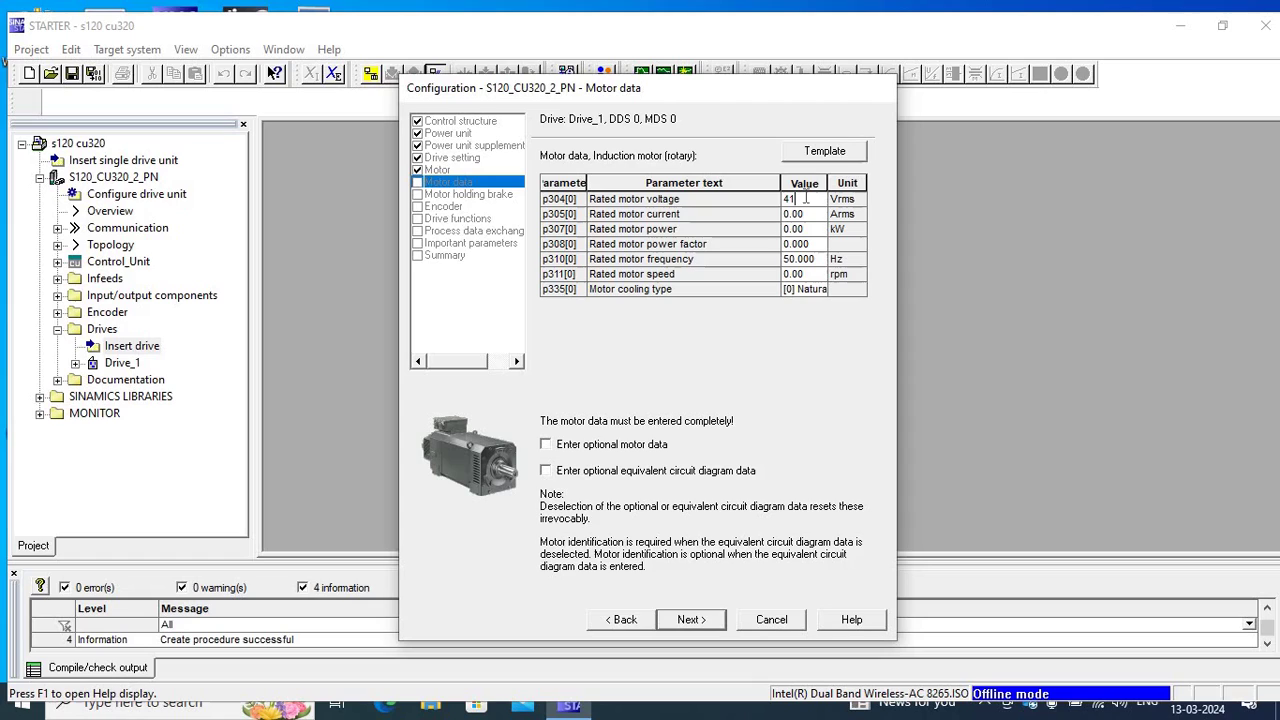
pyautogui.write('15')
pyautogui.click(803, 216)
pyautogui.write('4.2')
pyautogui.click(810, 233)
pyautogui.write('1.5')
# - Set motor power factor 0.850 and rated speed 1387 rpm
pyautogui.click(815, 248)
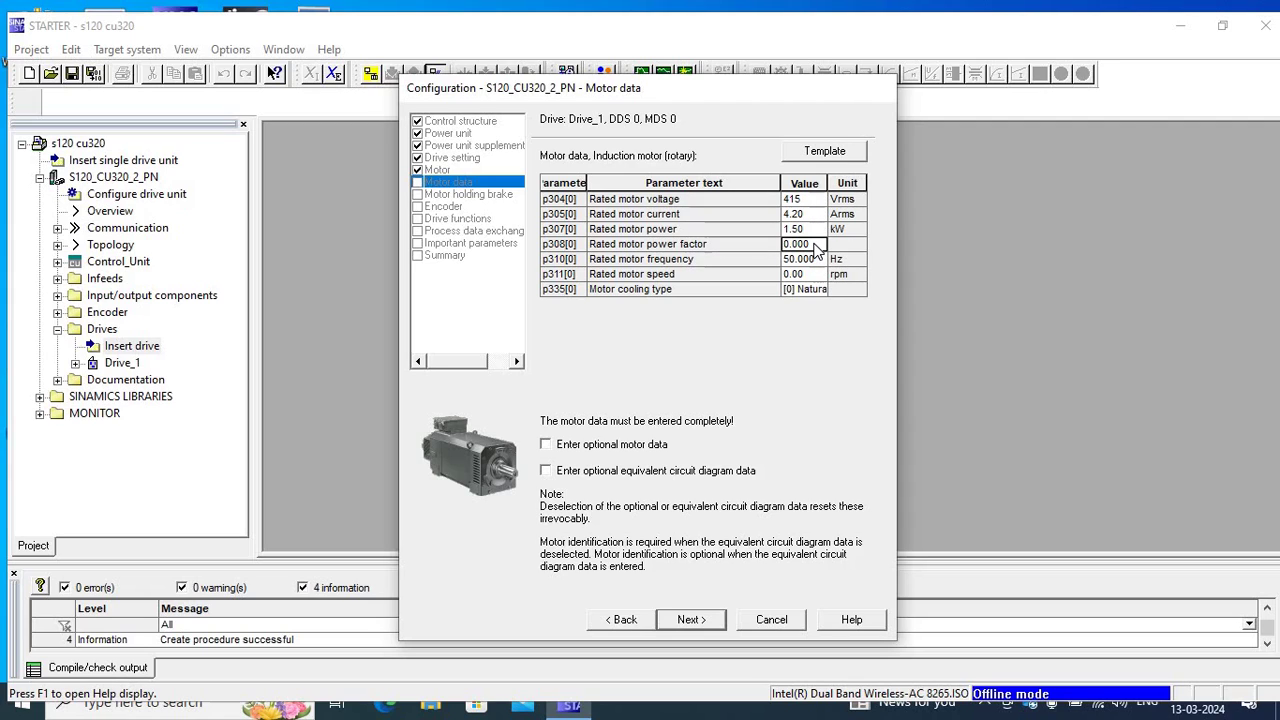
pyautogui.write('0.')
pyautogui.write('85')
pyautogui.press('Return')
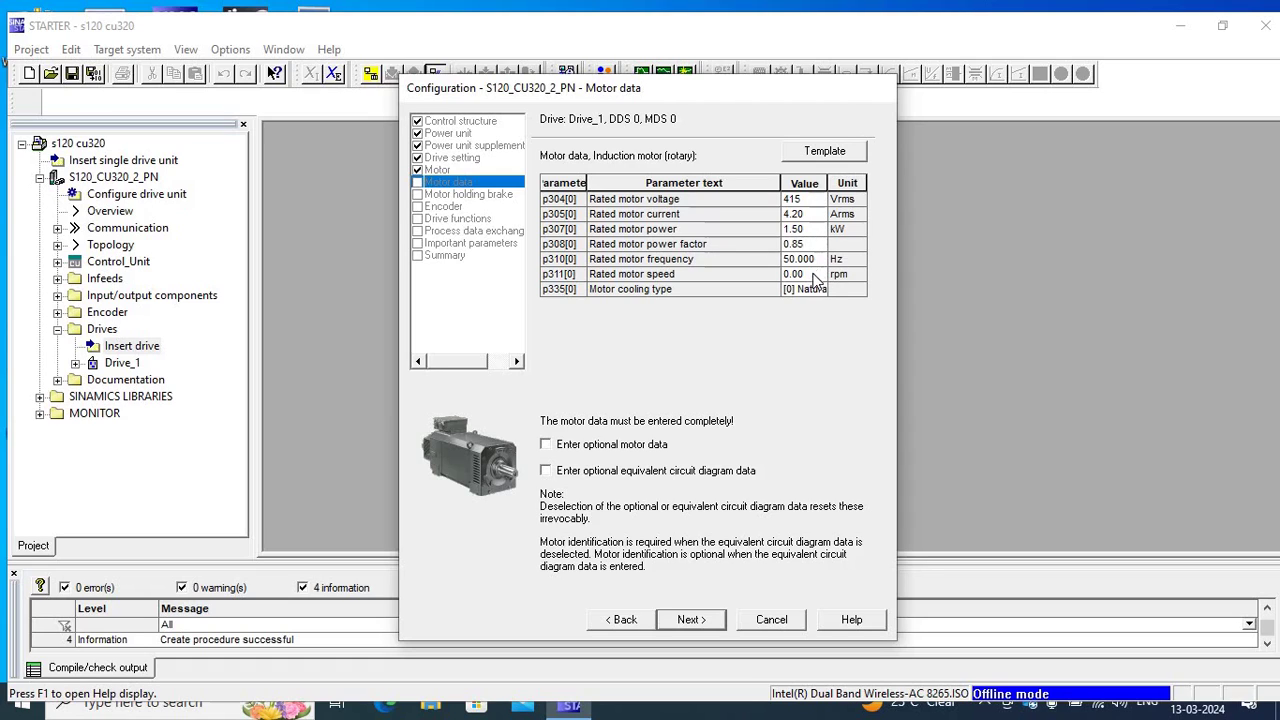
pyautogui.click(812, 275)
pyautogui.write('1387')
pyautogui.press('Return')
# - Leave optional motor data off and keep complete equivalent-circuit calculation
pyautogui.click(546, 445)
pyautogui.click(690, 620)
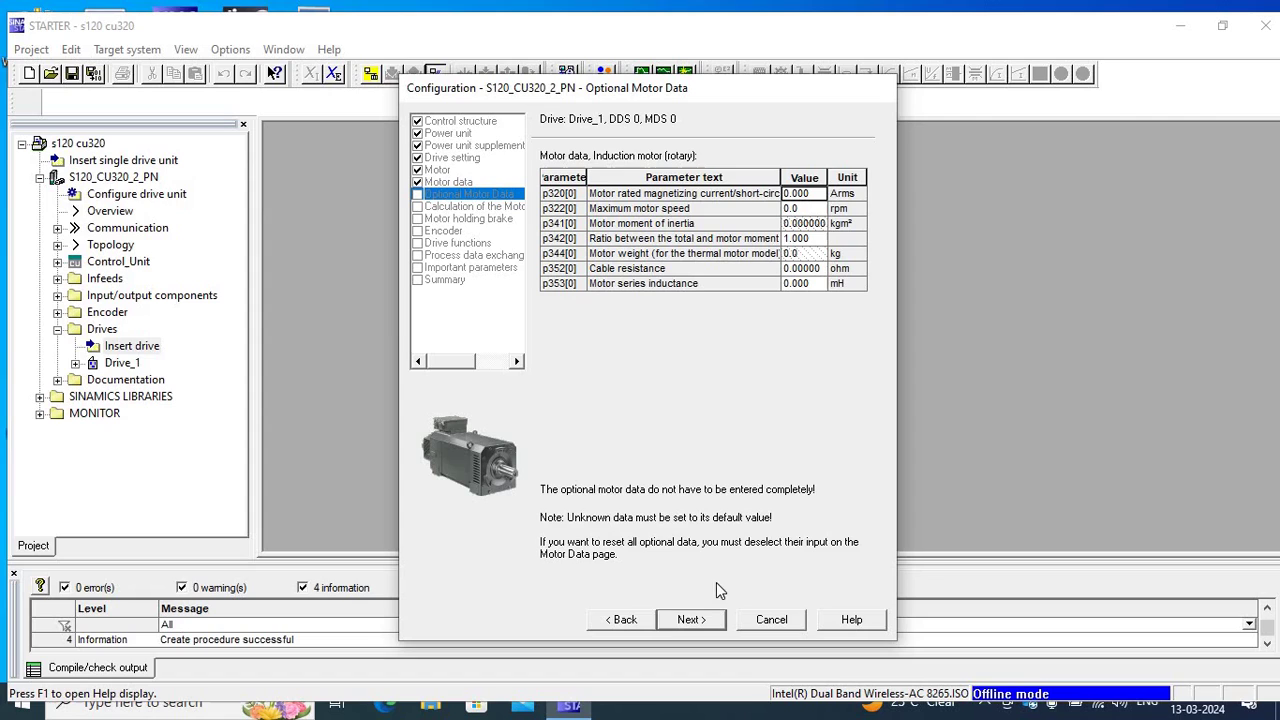
pyautogui.click(624, 620)
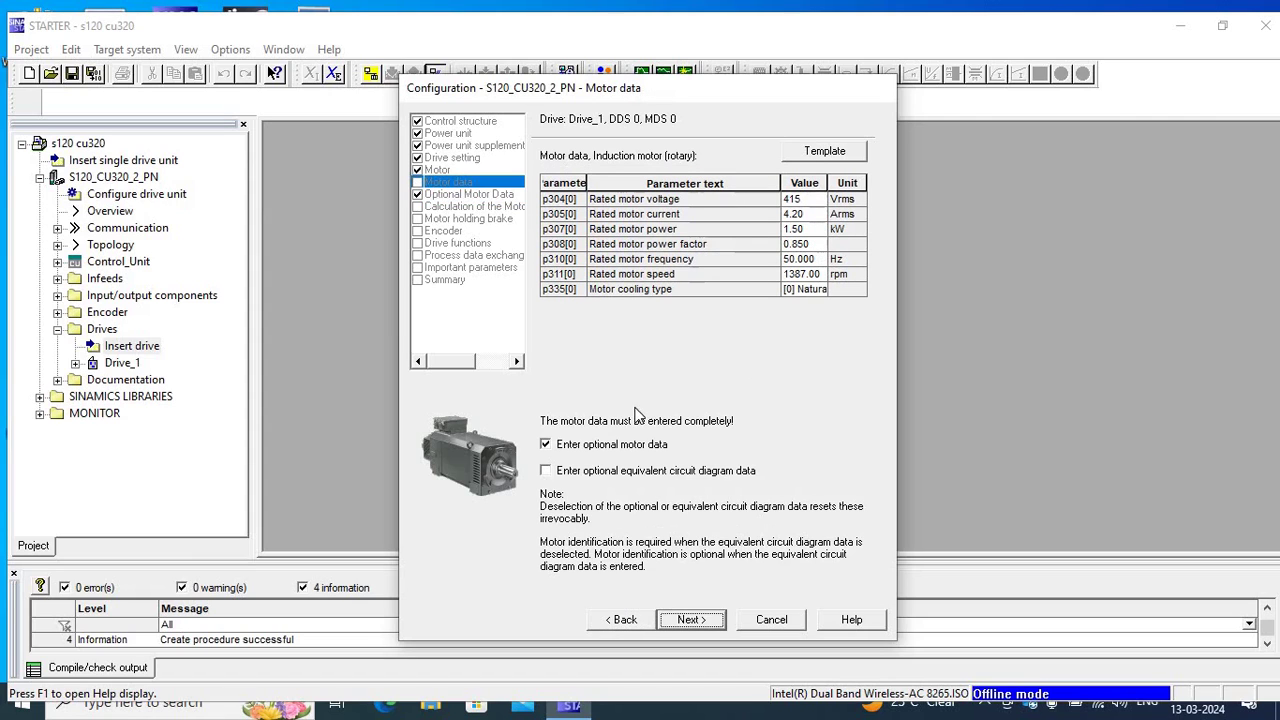
pyautogui.click(546, 446)
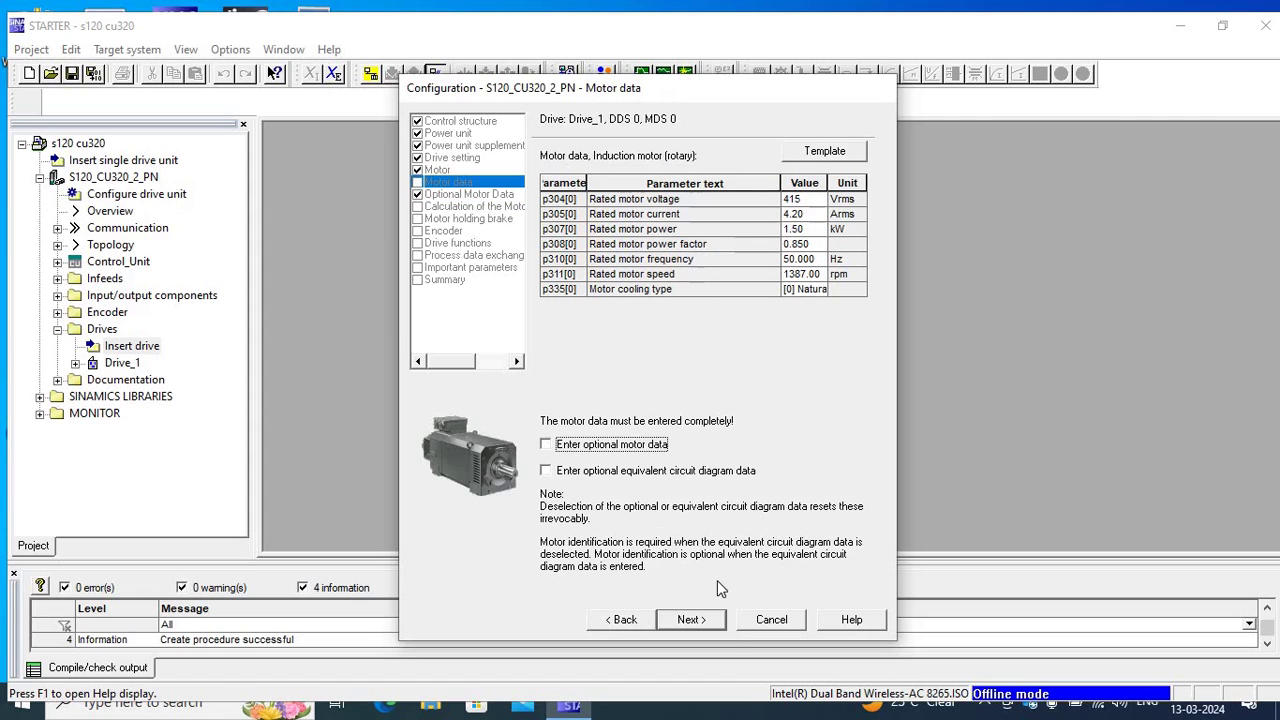
pyautogui.click(690, 620)
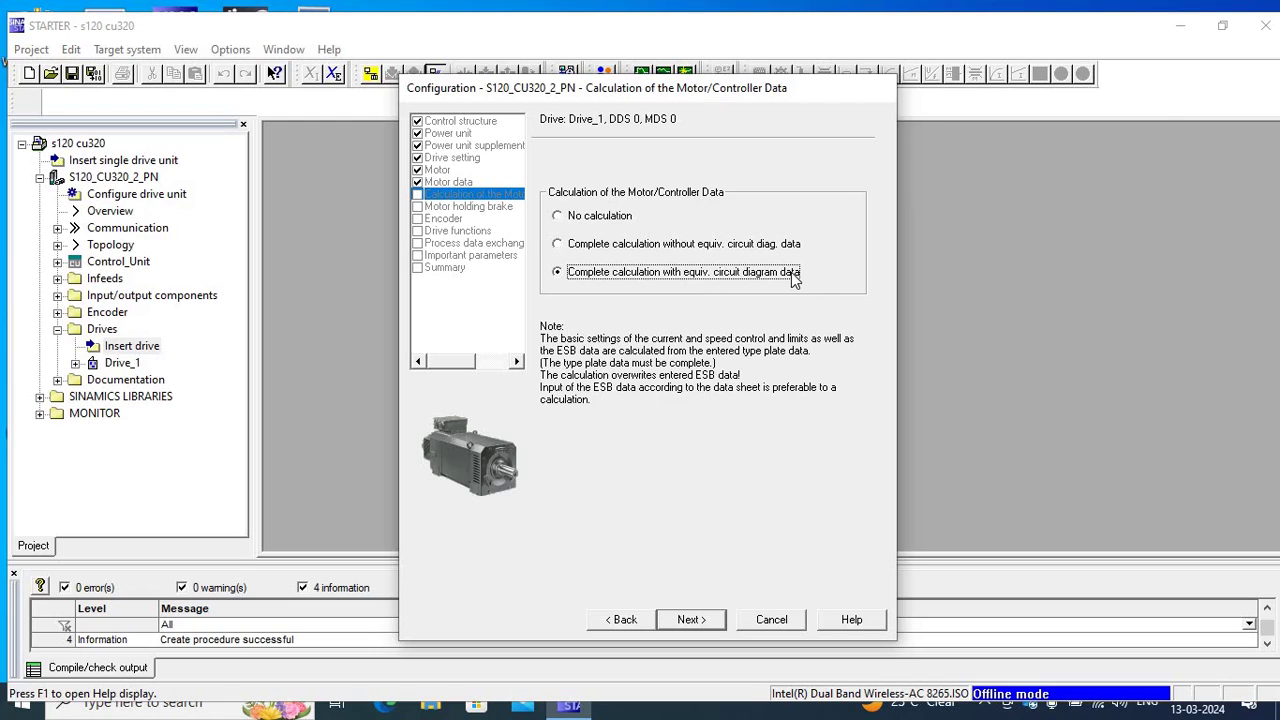
# - Finish Drive_1 without Encoder 1, free BICO telegram, 6.30 A current limit, 1500 rpm maximum speed
pyautogui.click(690, 620)
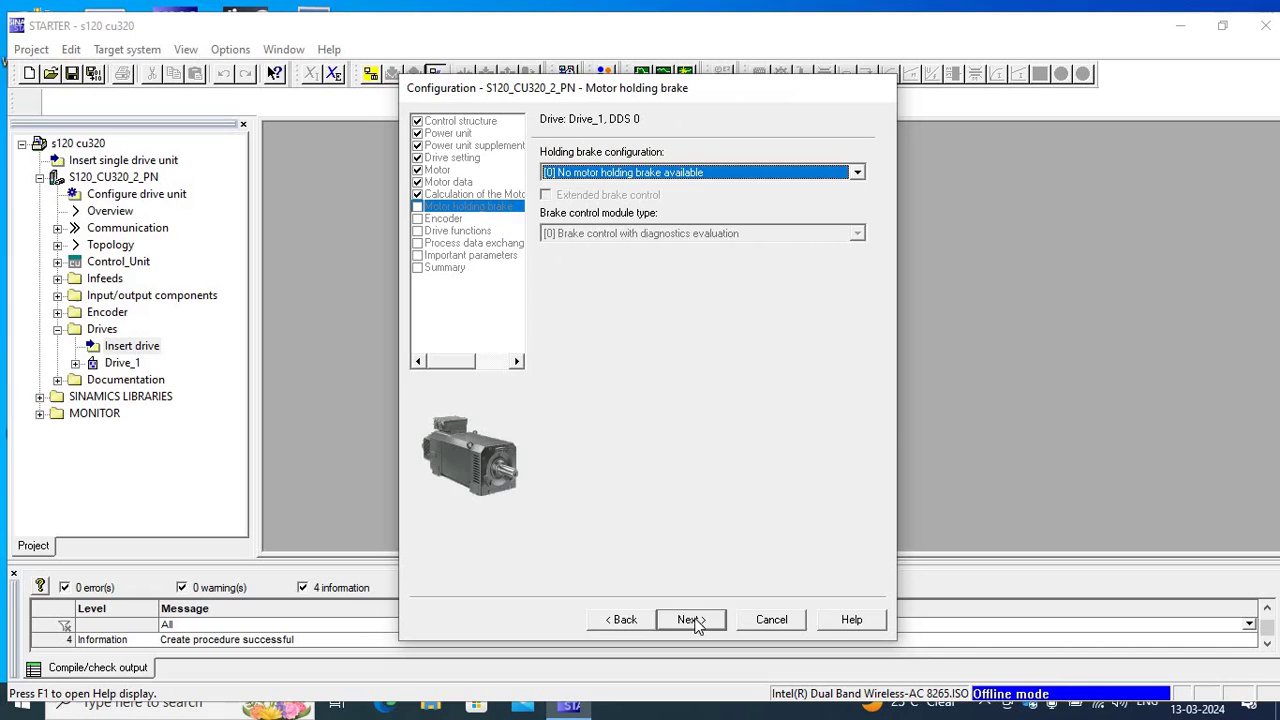
pyautogui.click(692, 620)
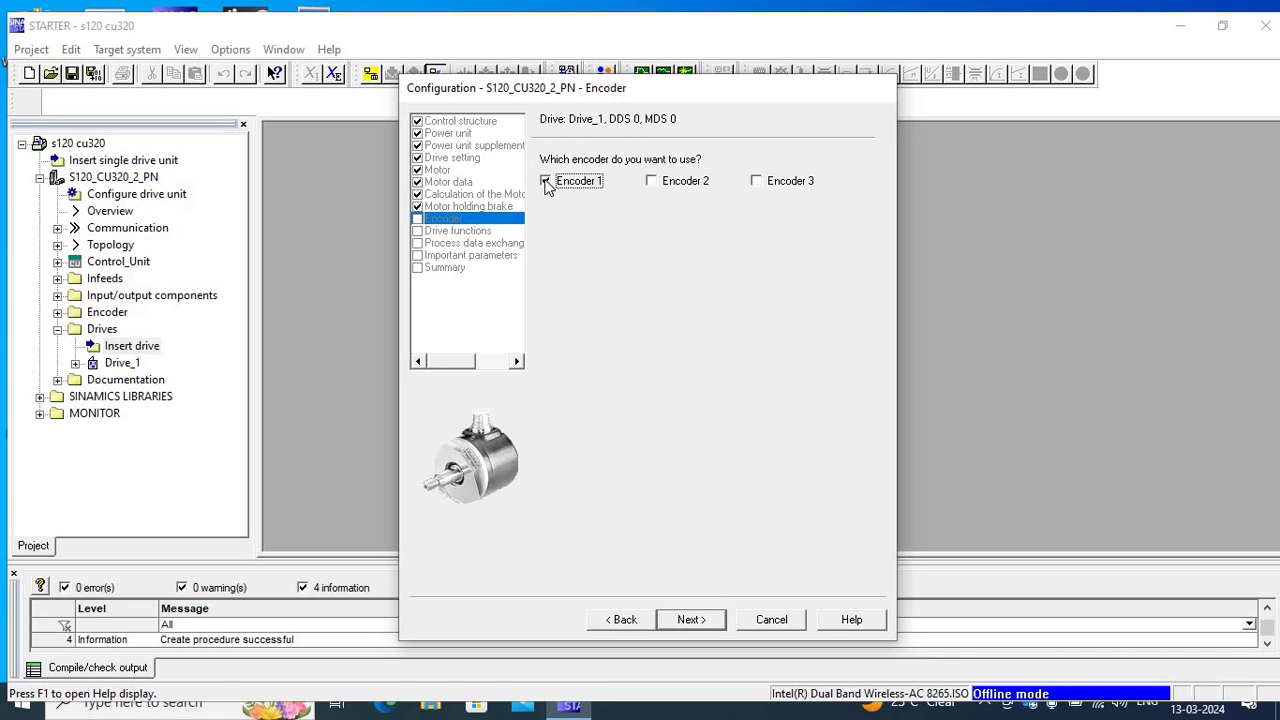
pyautogui.click(545, 181)
pyautogui.click(689, 619)
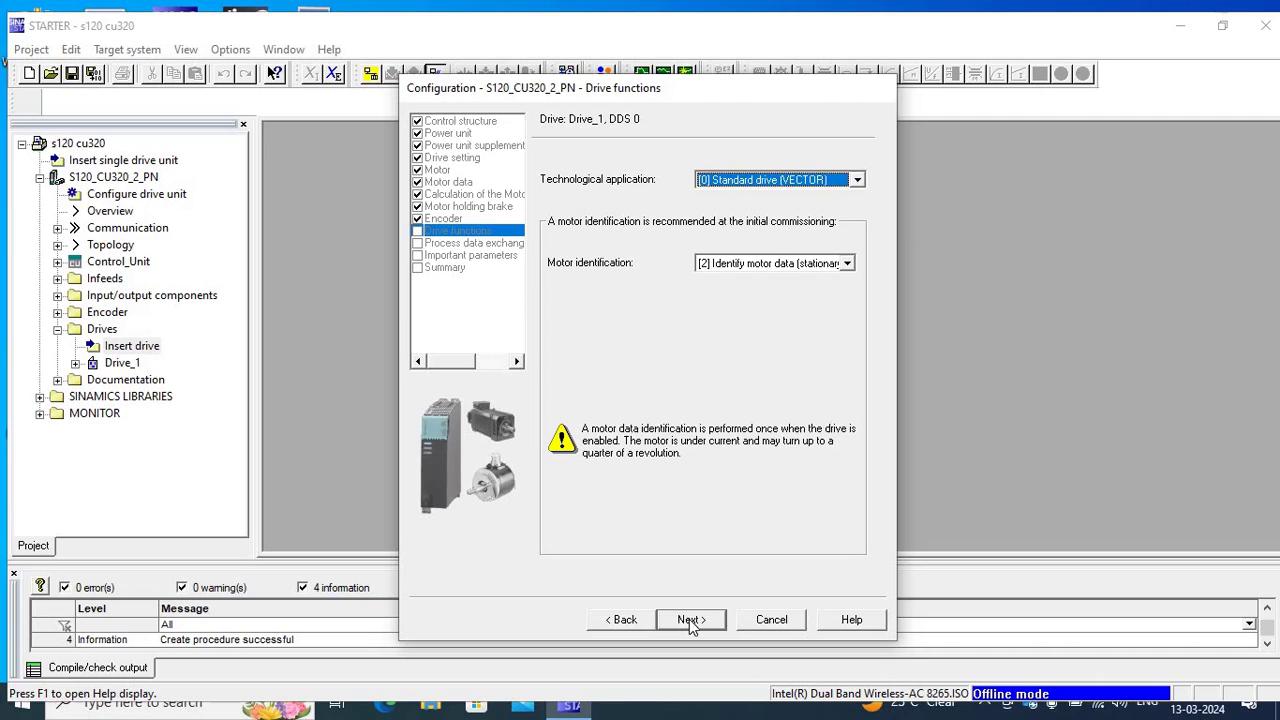
pyautogui.click(689, 619)
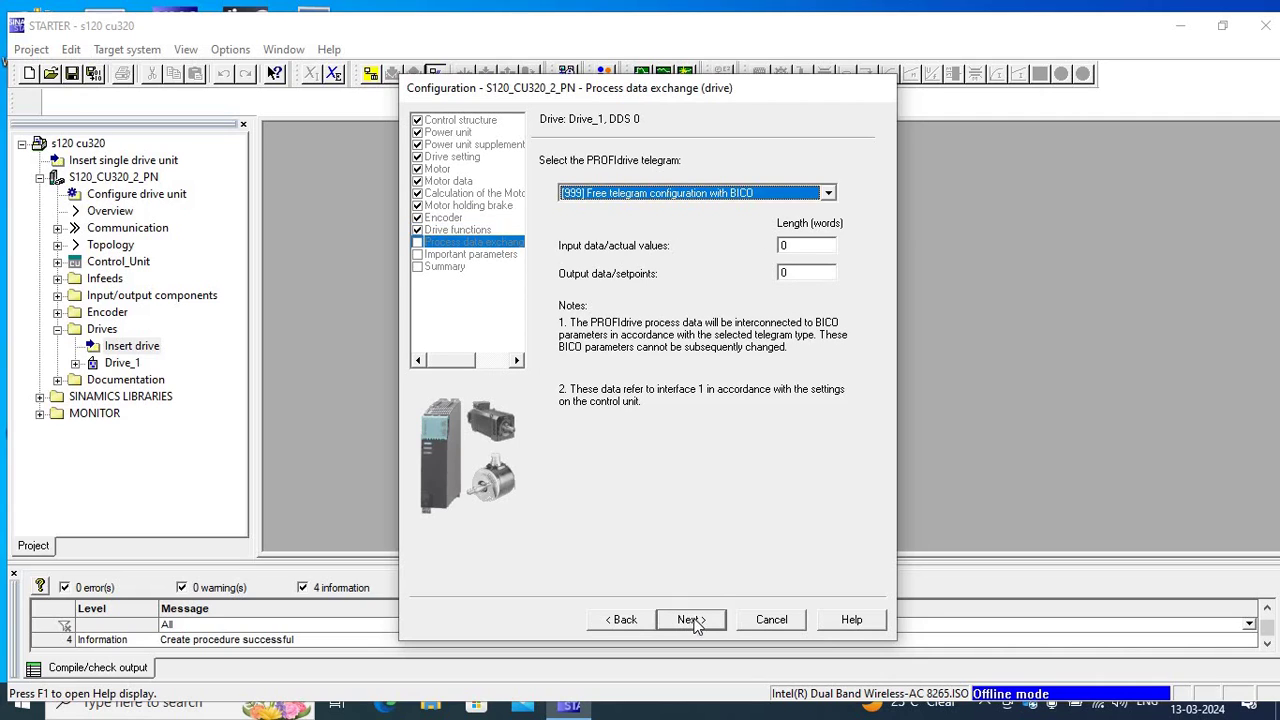
pyautogui.click(689, 619)
pyautogui.click(689, 619)
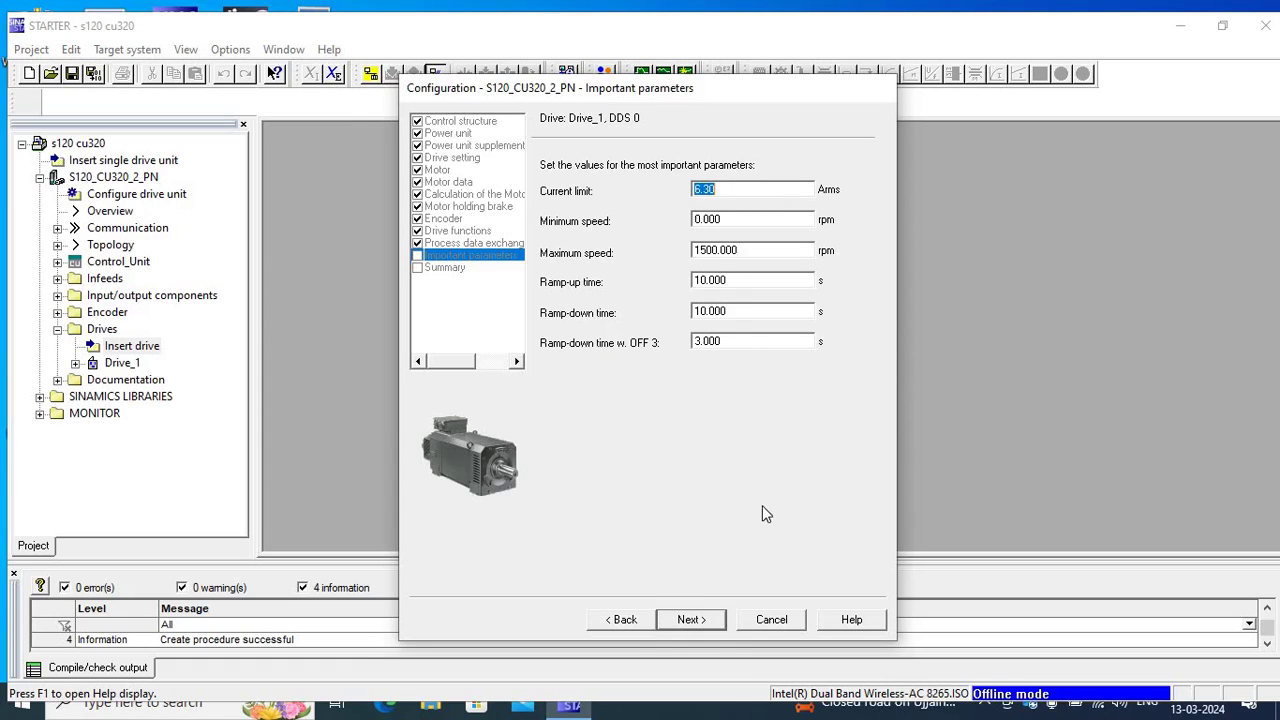
pyautogui.click(700, 622)
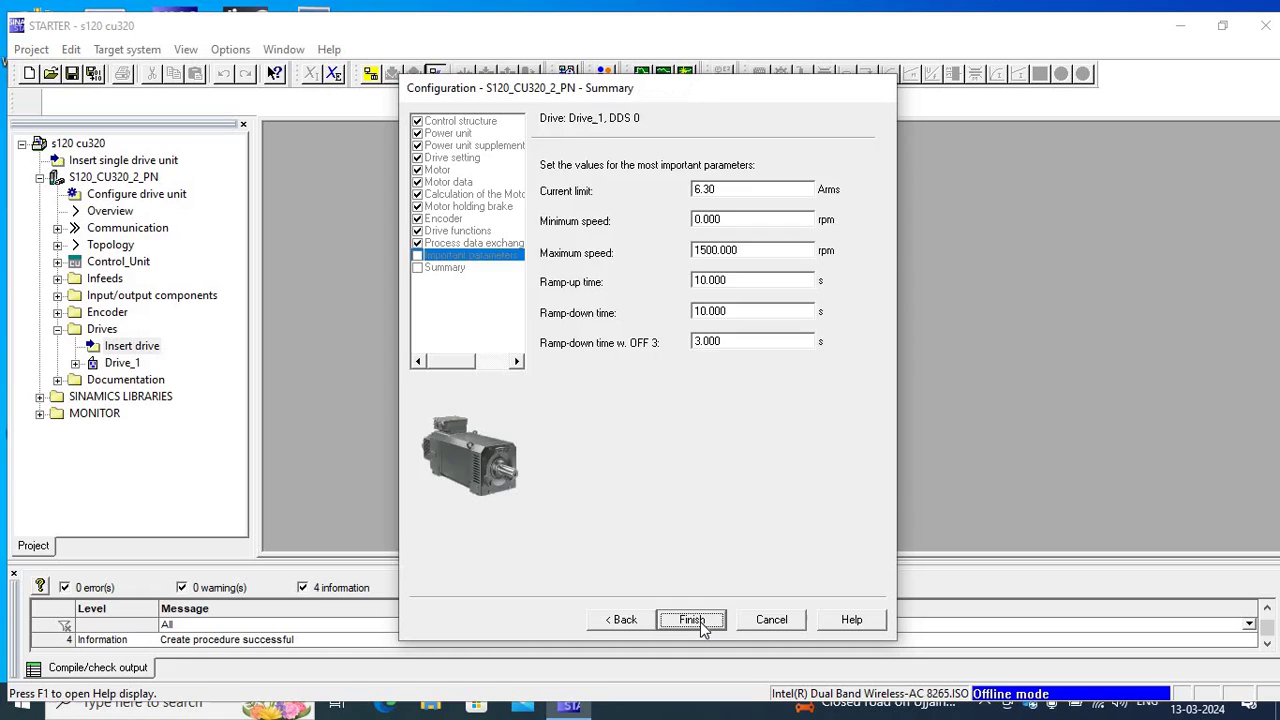
pyautogui.click(700, 622)
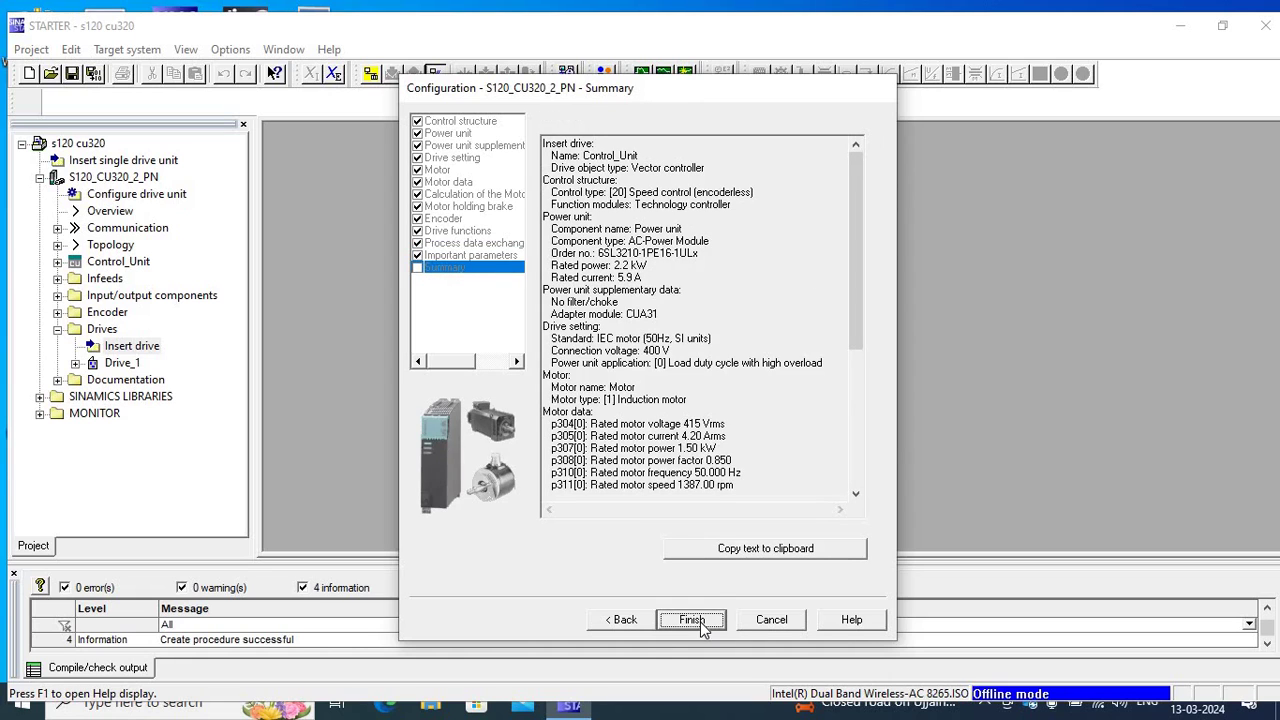
# - Save and compile the whole project, then expand Control_Unit in the project tree
pyautogui.click(72, 73)
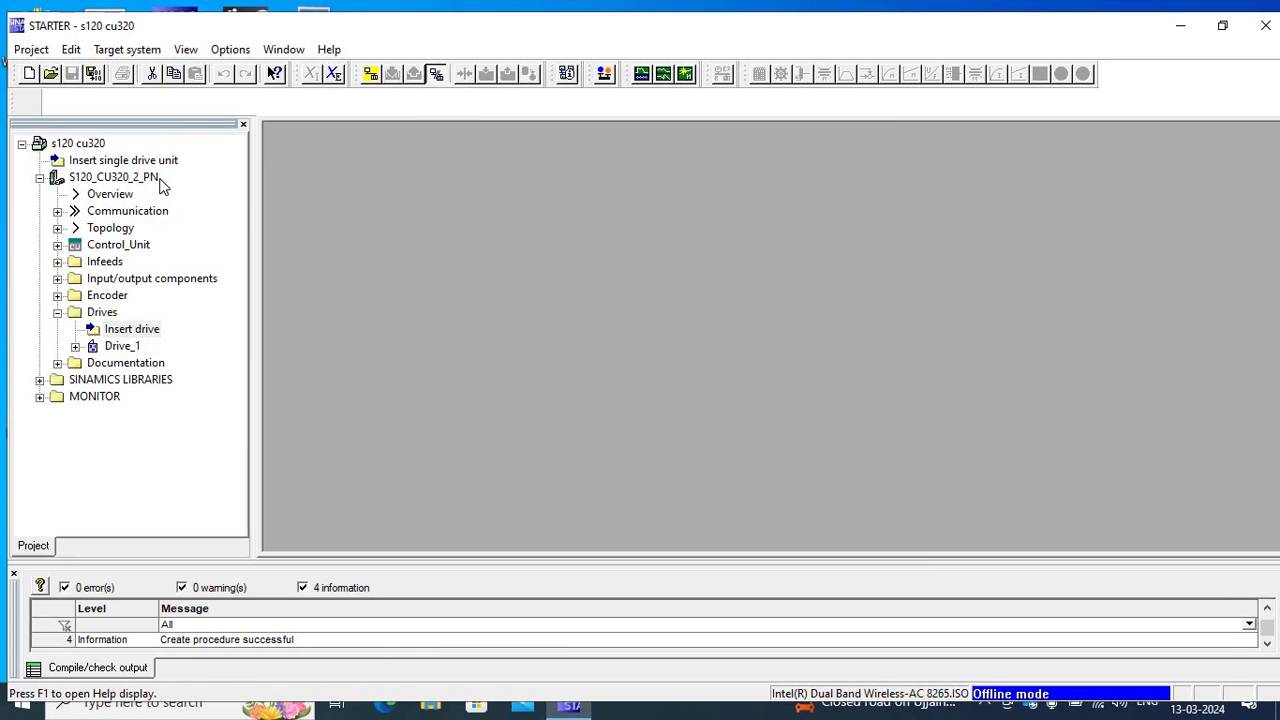
pyautogui.click(96, 75)
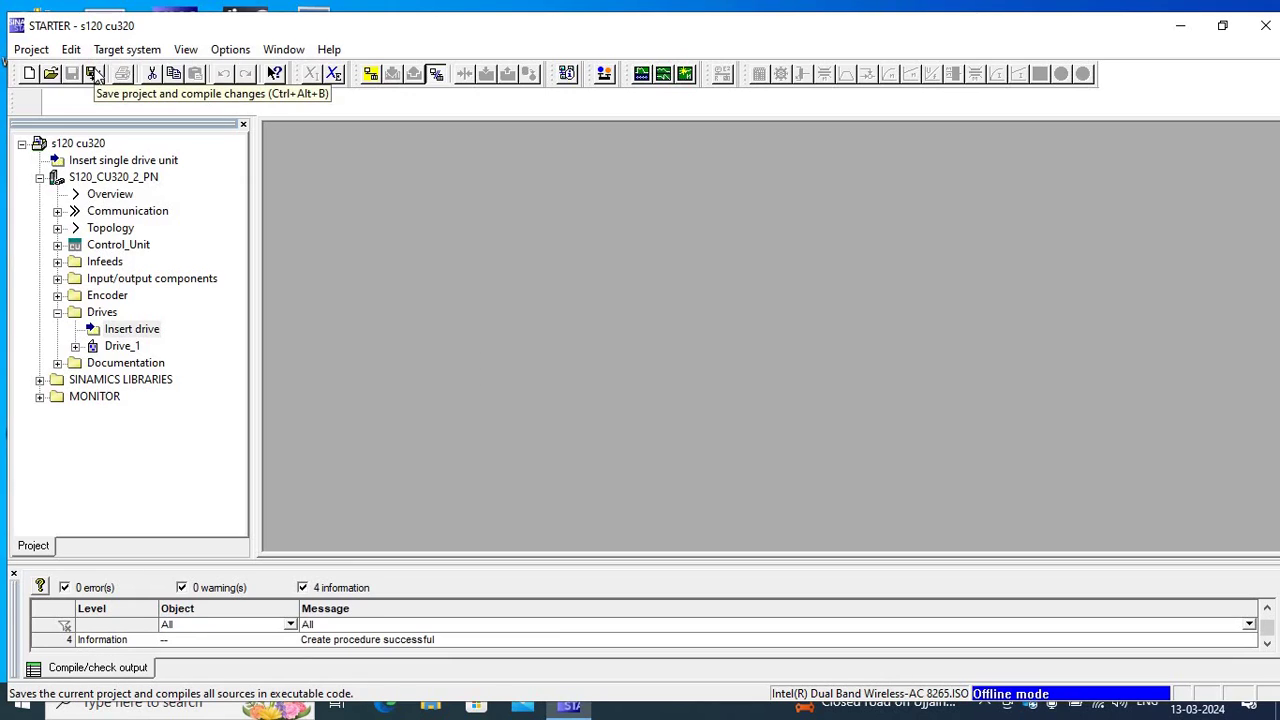
pyautogui.click(57, 247)
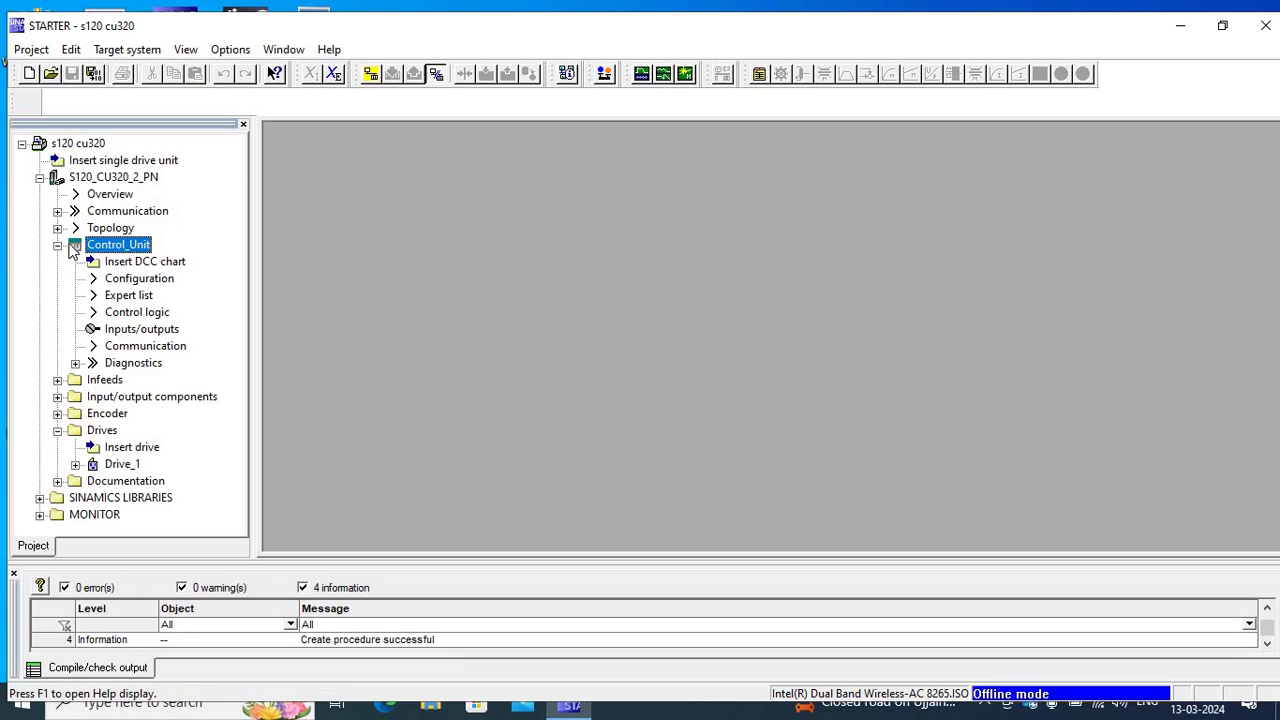
# - Enable the Free function blocks module in the Control_Unit configuration
pyautogui.doubleClick(141, 279)
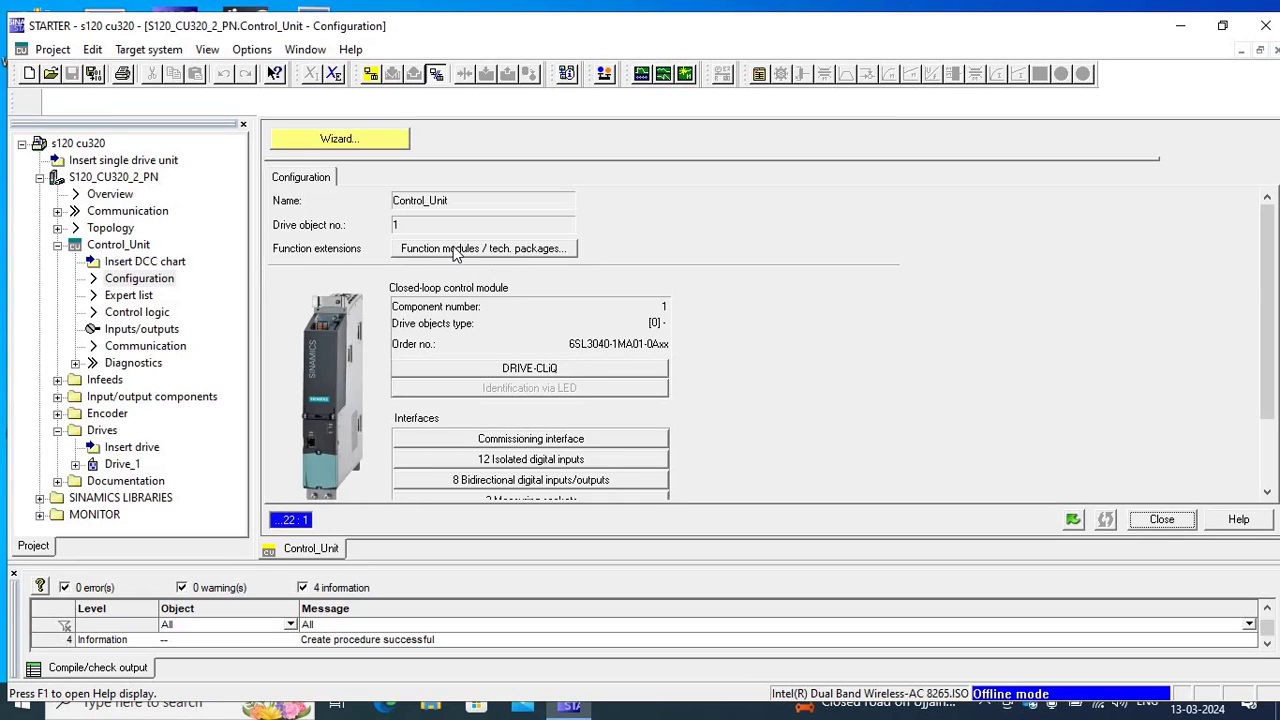
pyautogui.click(453, 252)
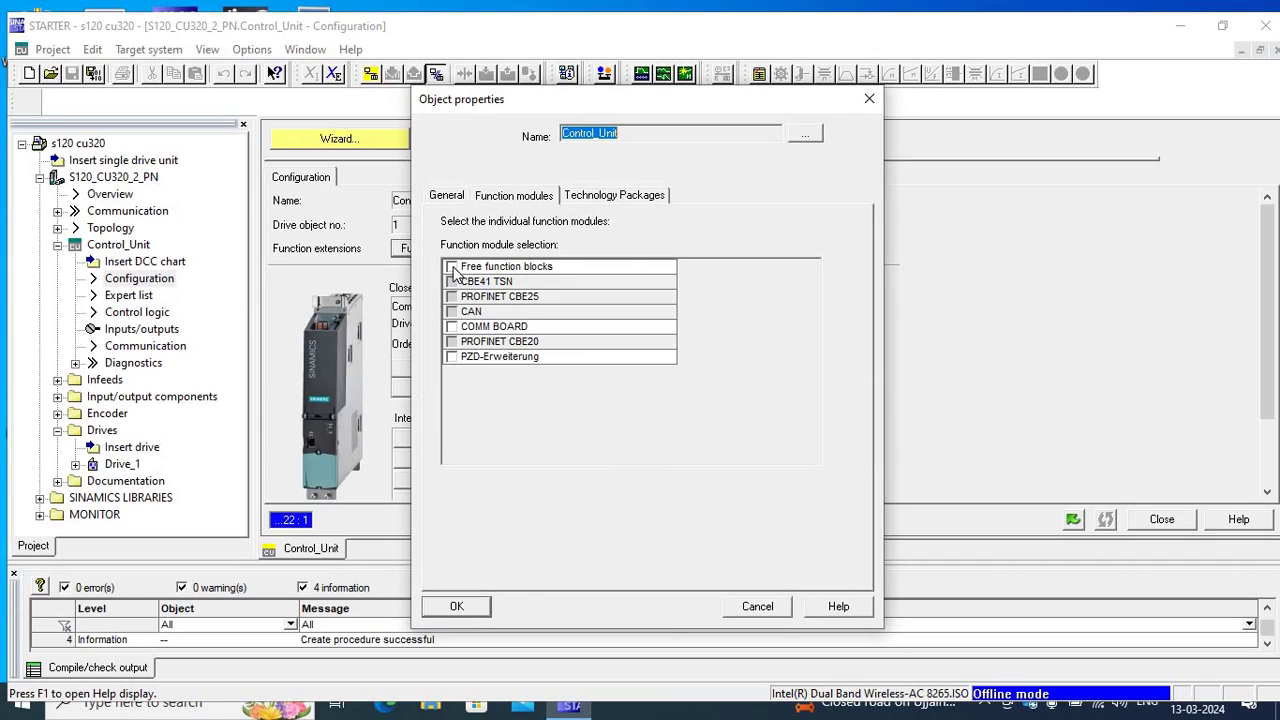
pyautogui.click(452, 268)
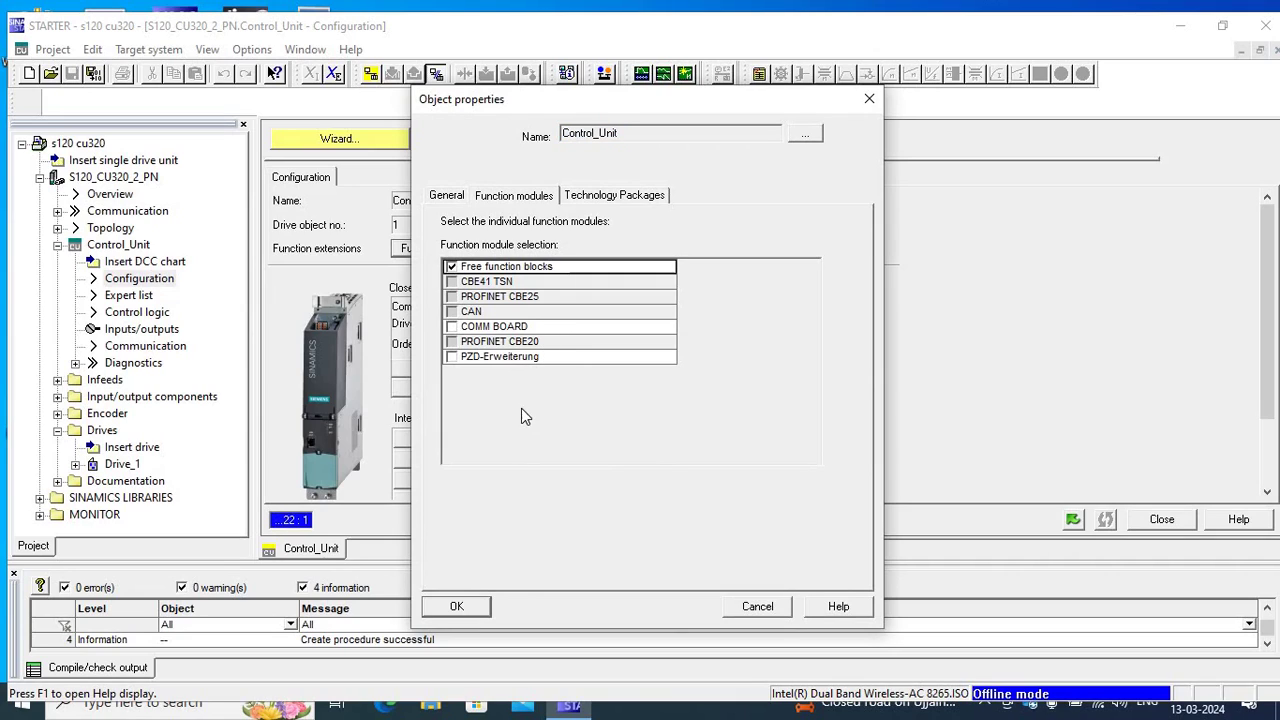
pyautogui.click(460, 607)
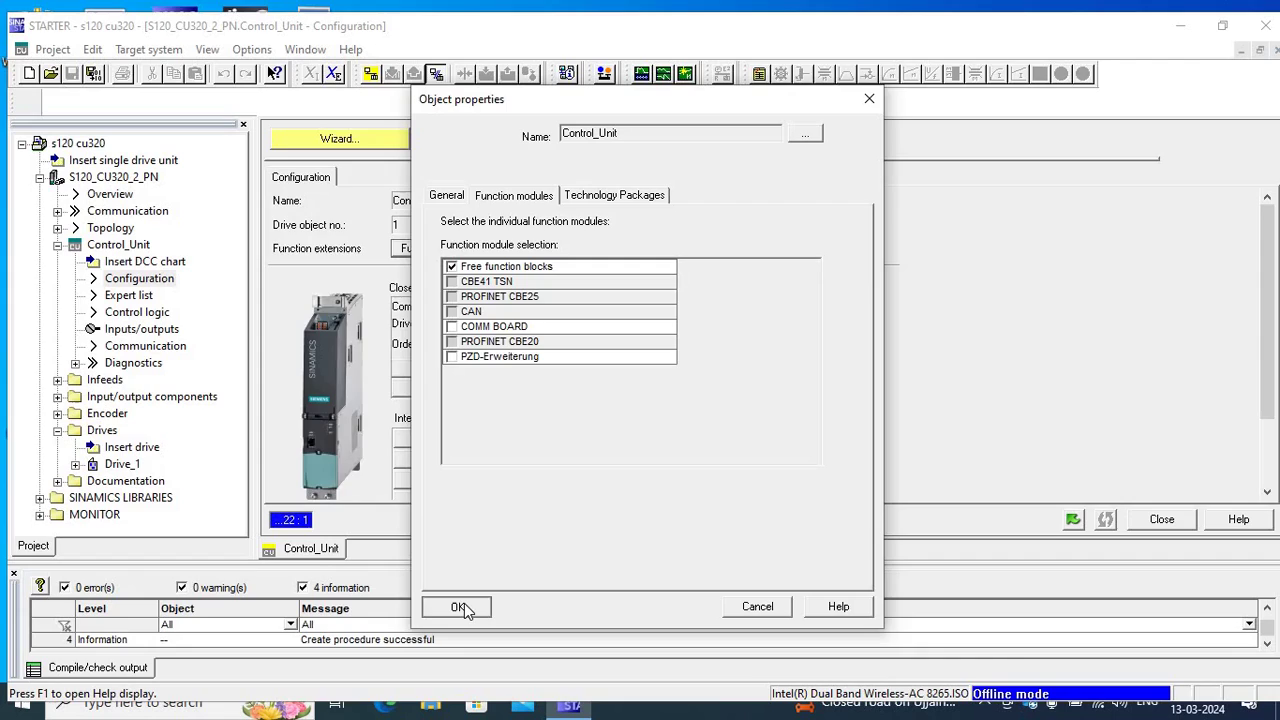
# - Search the Control_Unit expert list for parameters 20220 and 200
pyautogui.click(128, 295)
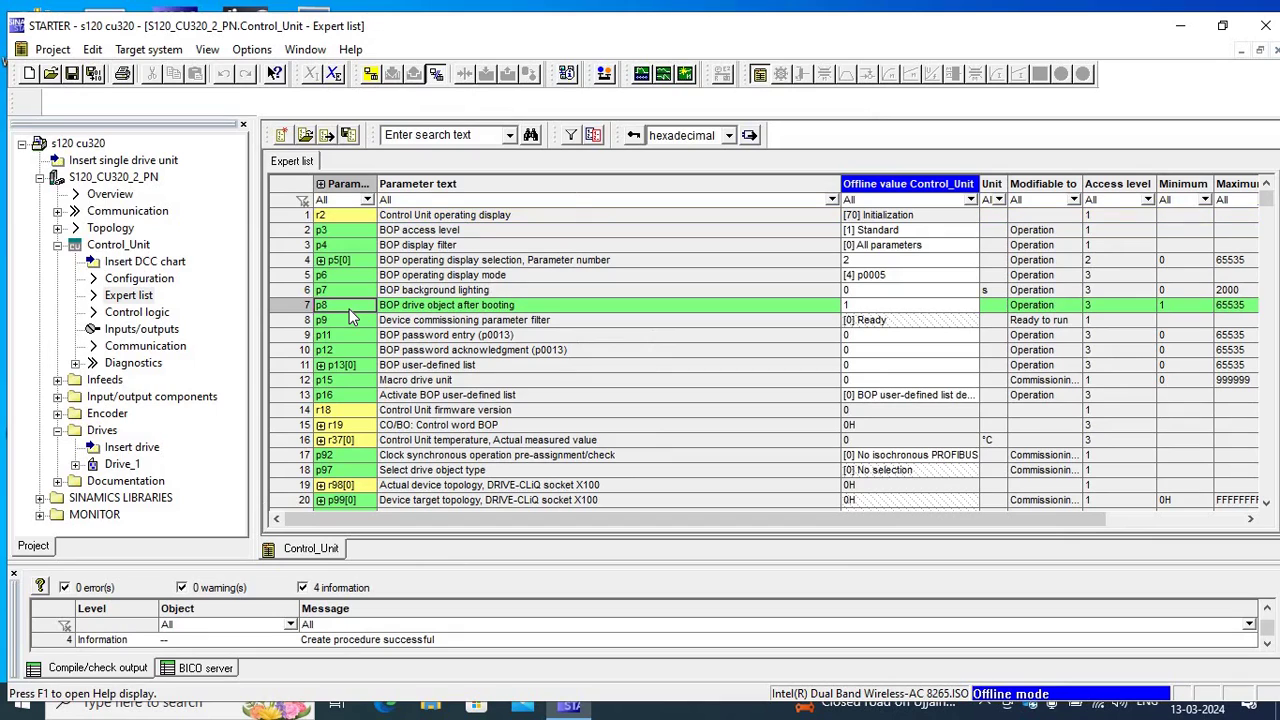
pyautogui.write('20220')
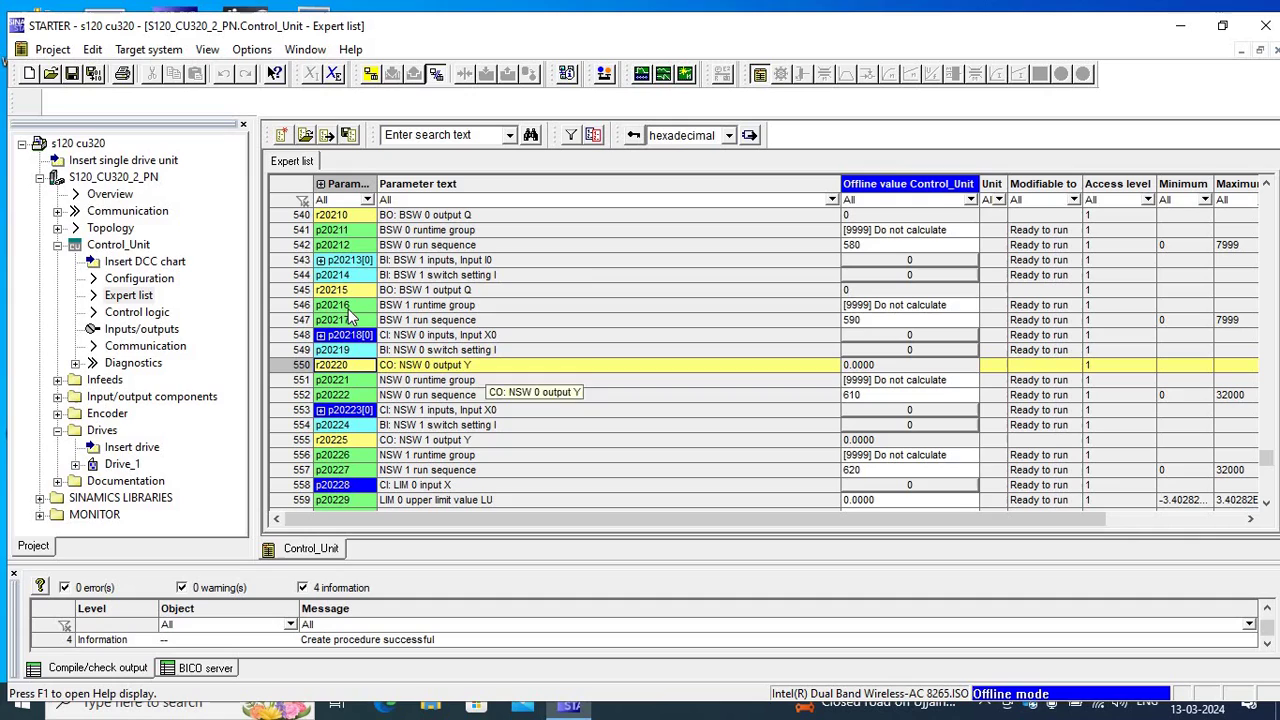
pyautogui.click(343, 319)
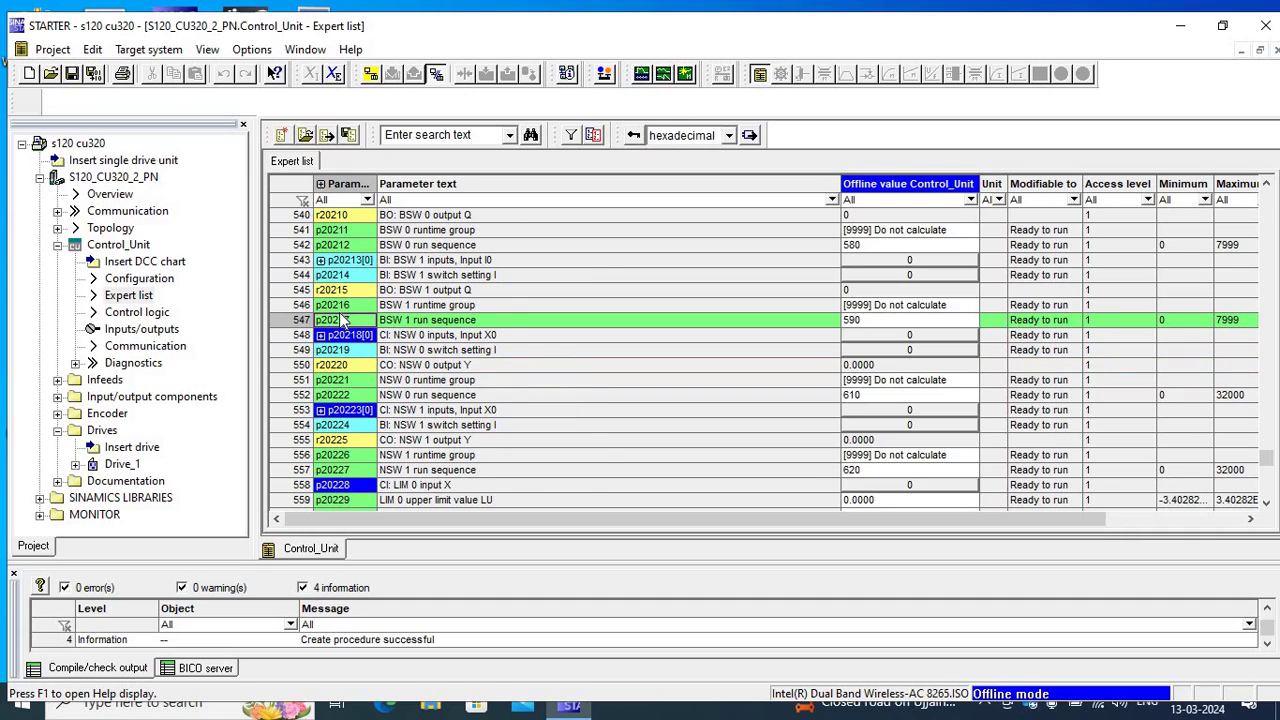
pyautogui.hotkey('ctrl', 'Home')
pyautogui.write('200')
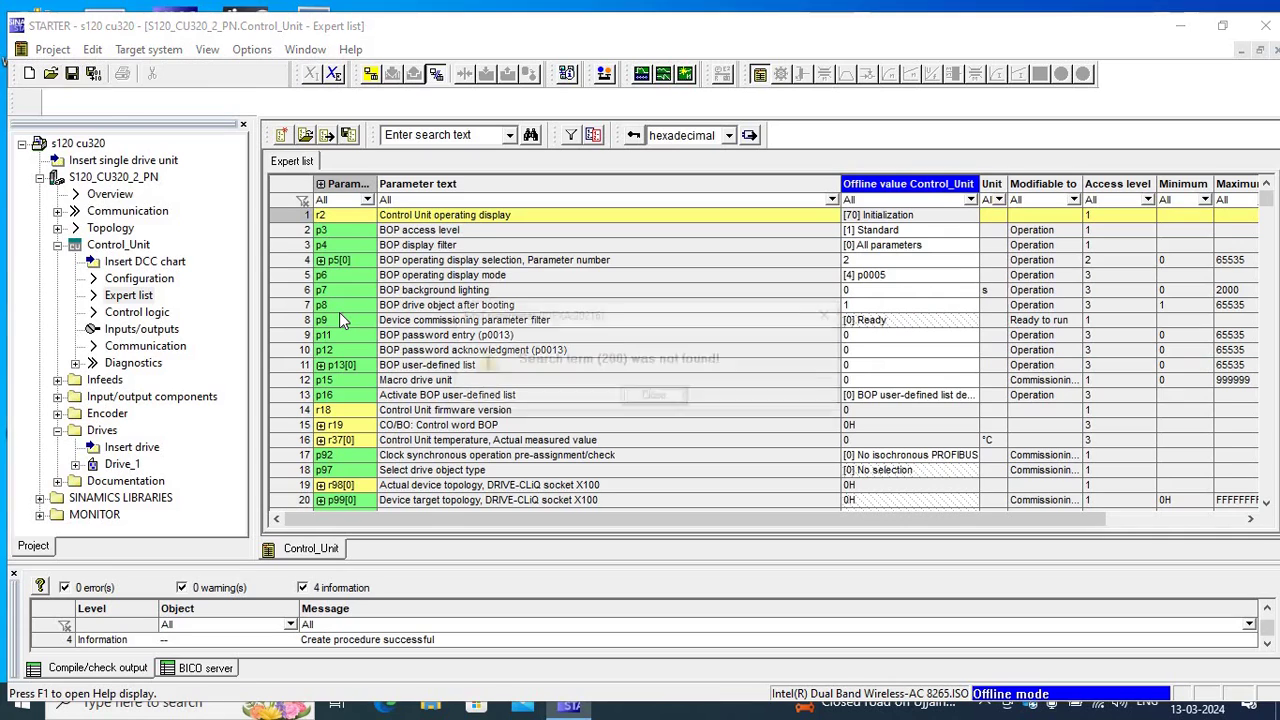
pyautogui.click(655, 398)
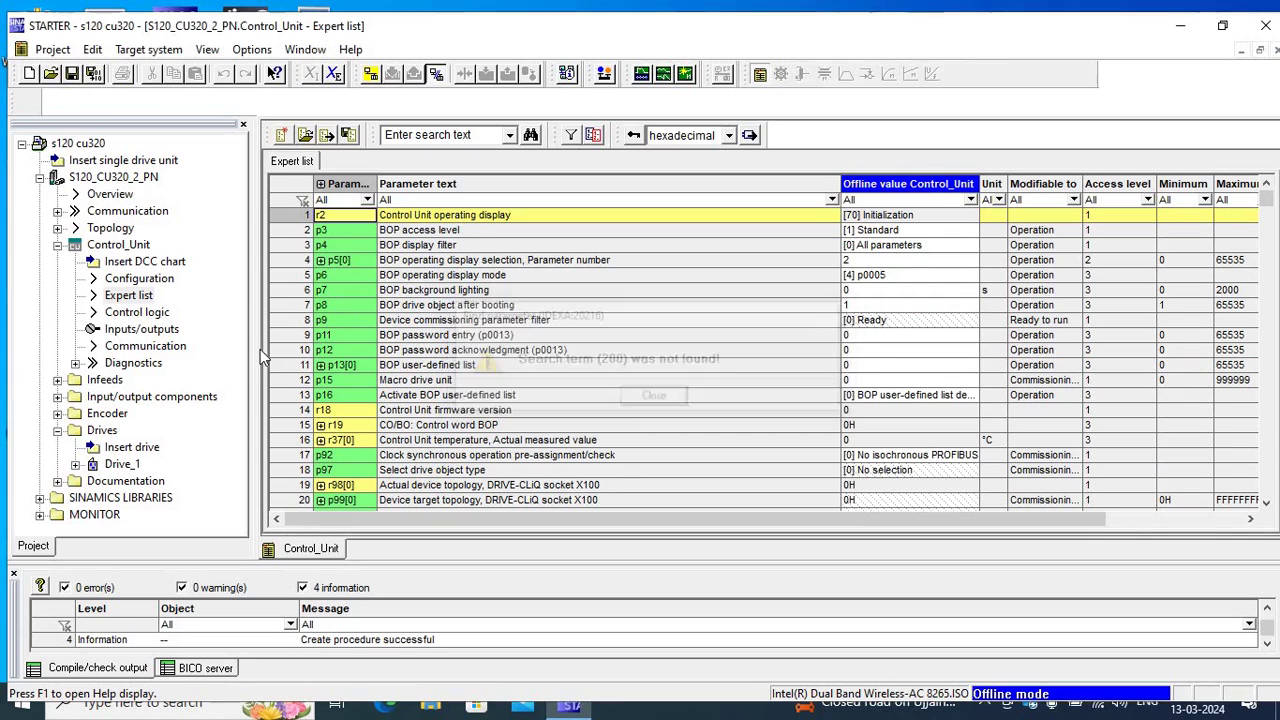
# - Locate r20047 (OR 0 inputs) in the expert list, then return to Configuration
pyautogui.click(343, 394)
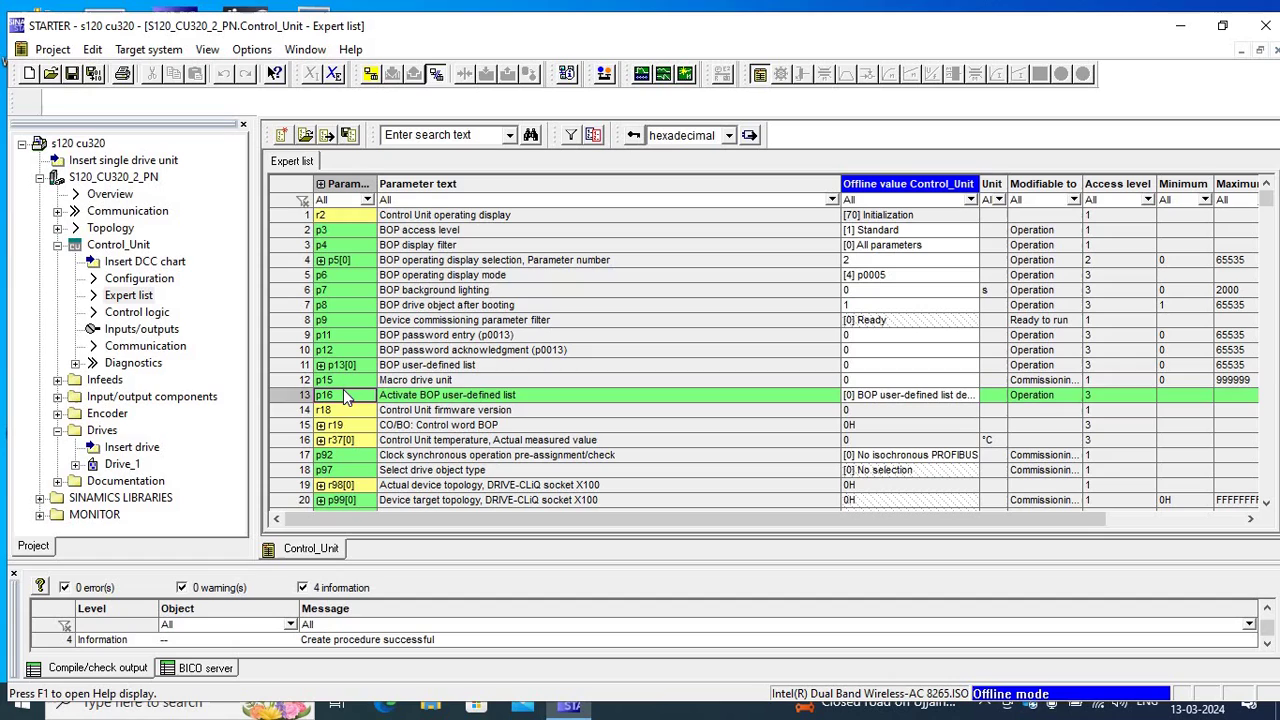
pyautogui.hotkey('ctrl', 'Home')
pyautogui.write('20047')
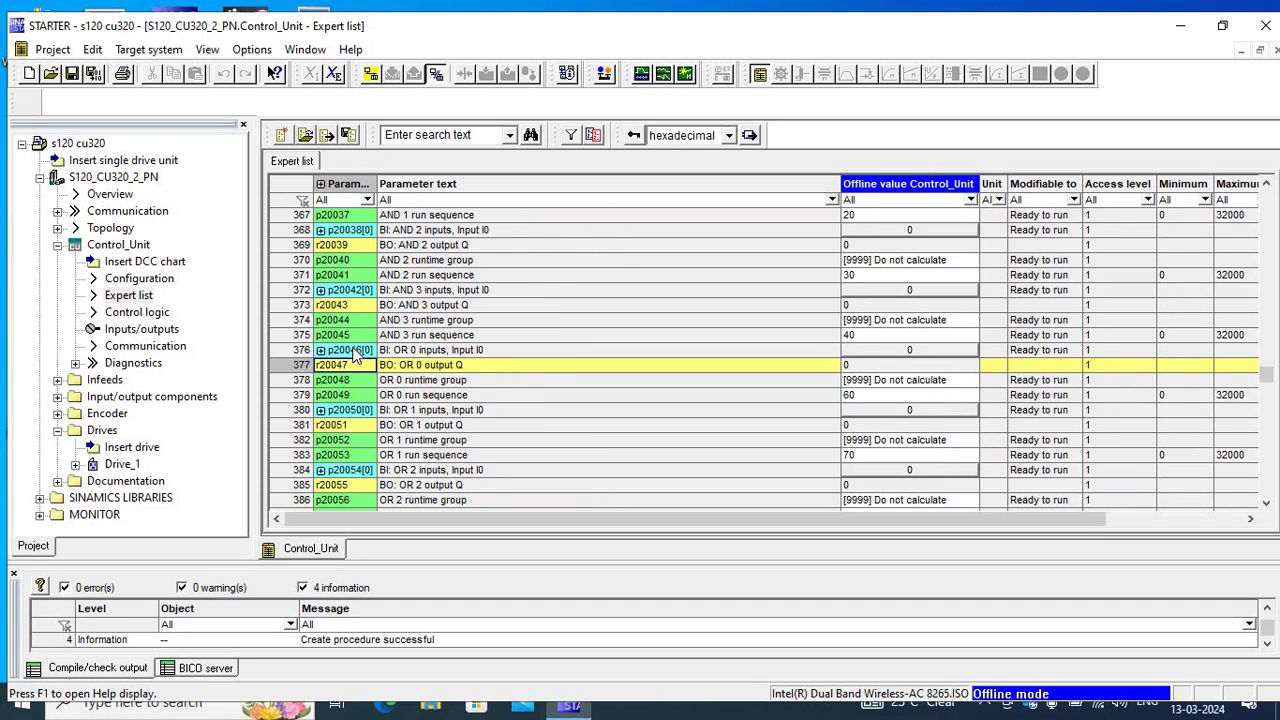
pyautogui.click(353, 352)
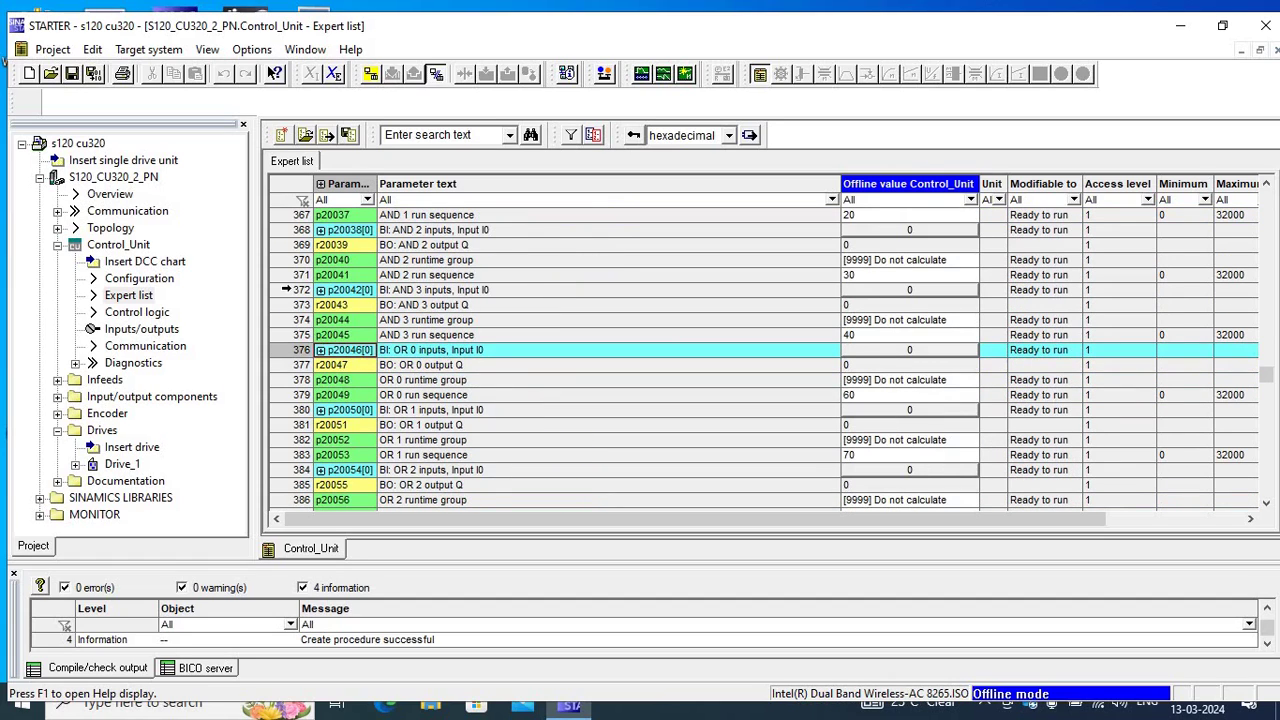
pyautogui.doubleClick(122, 280)
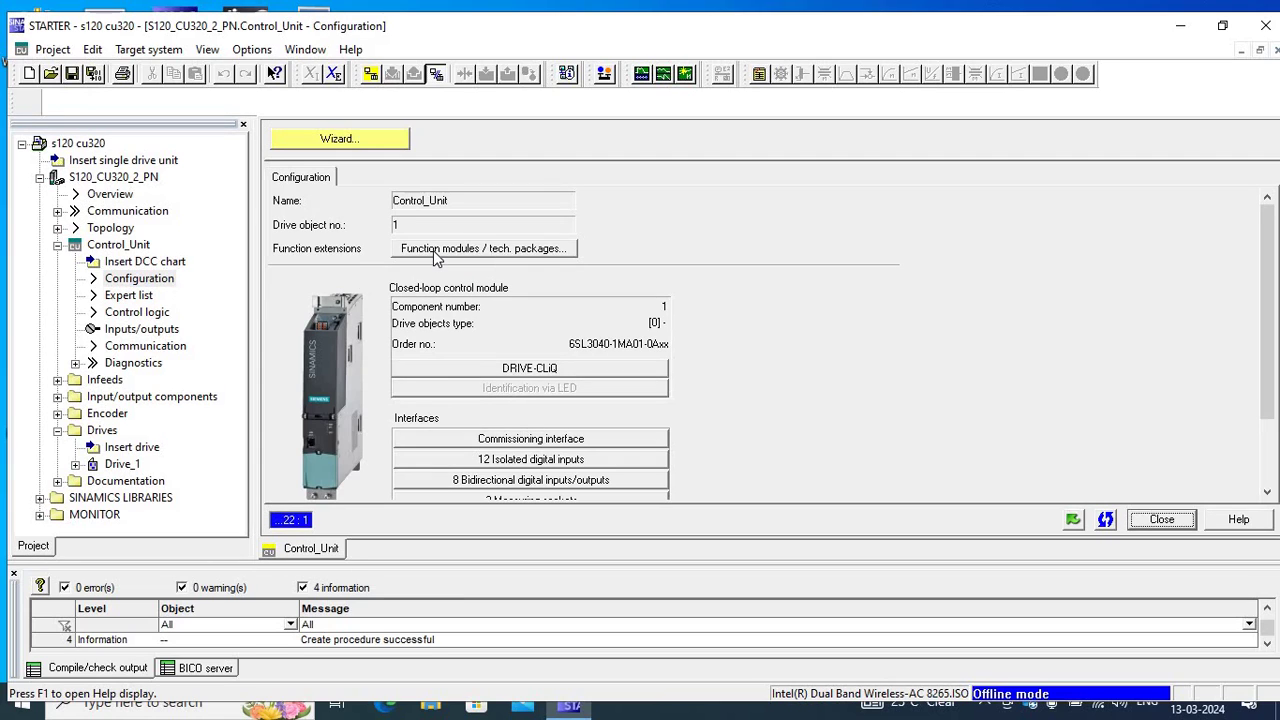
# - Disable the Free function blocks module on the Control_Unit
pyautogui.click(436, 250)
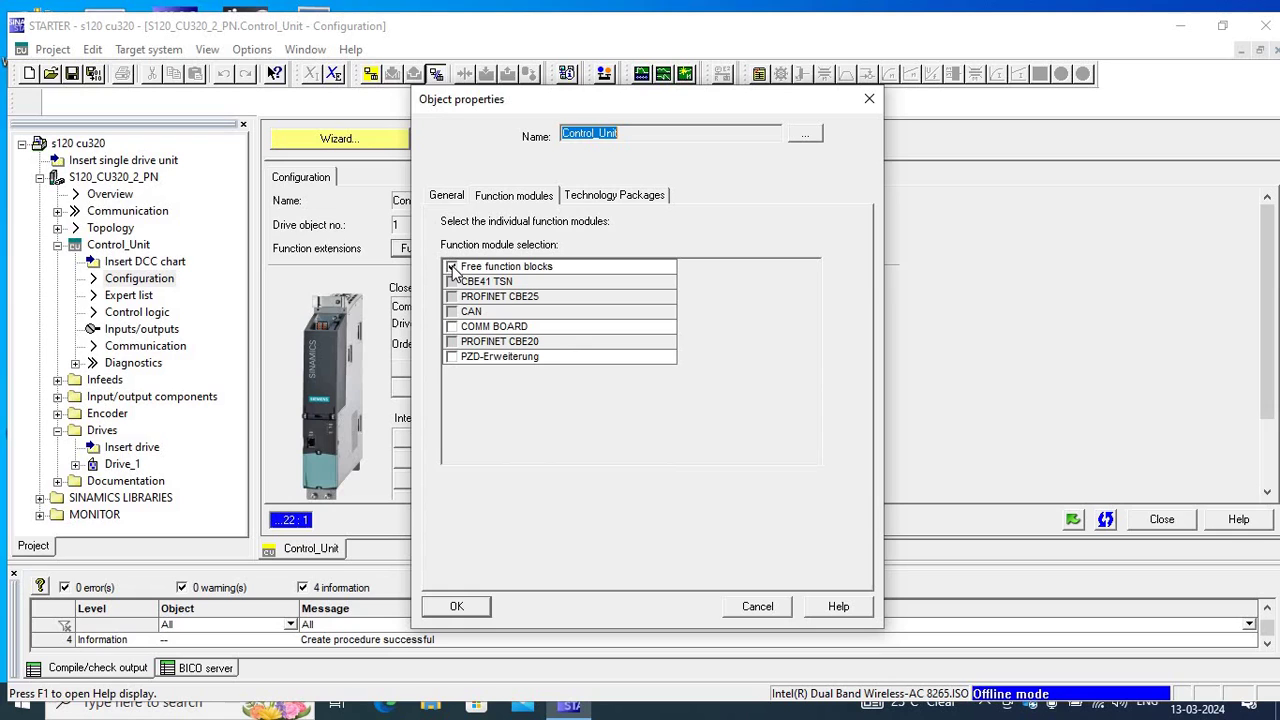
pyautogui.click(451, 267)
pyautogui.click(458, 607)
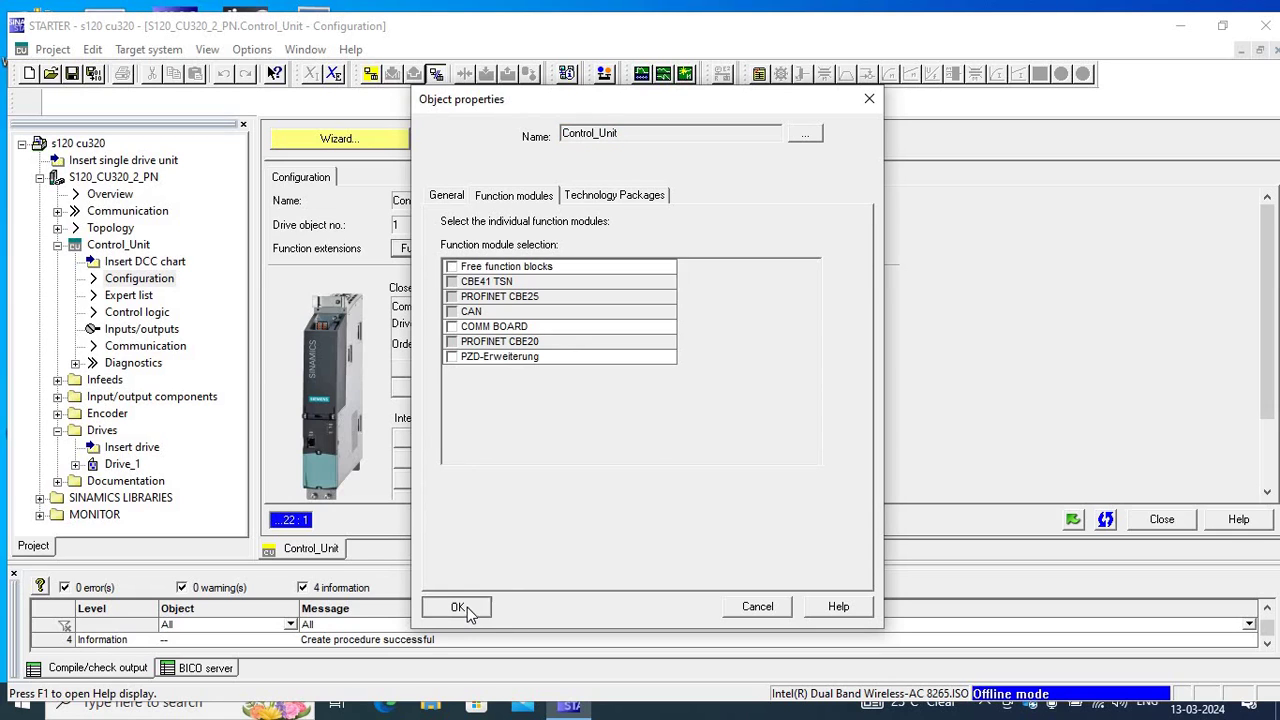
# - Confirm 20047 is not found in the expert list, then return to Configuration
pyautogui.doubleClick(127, 297)
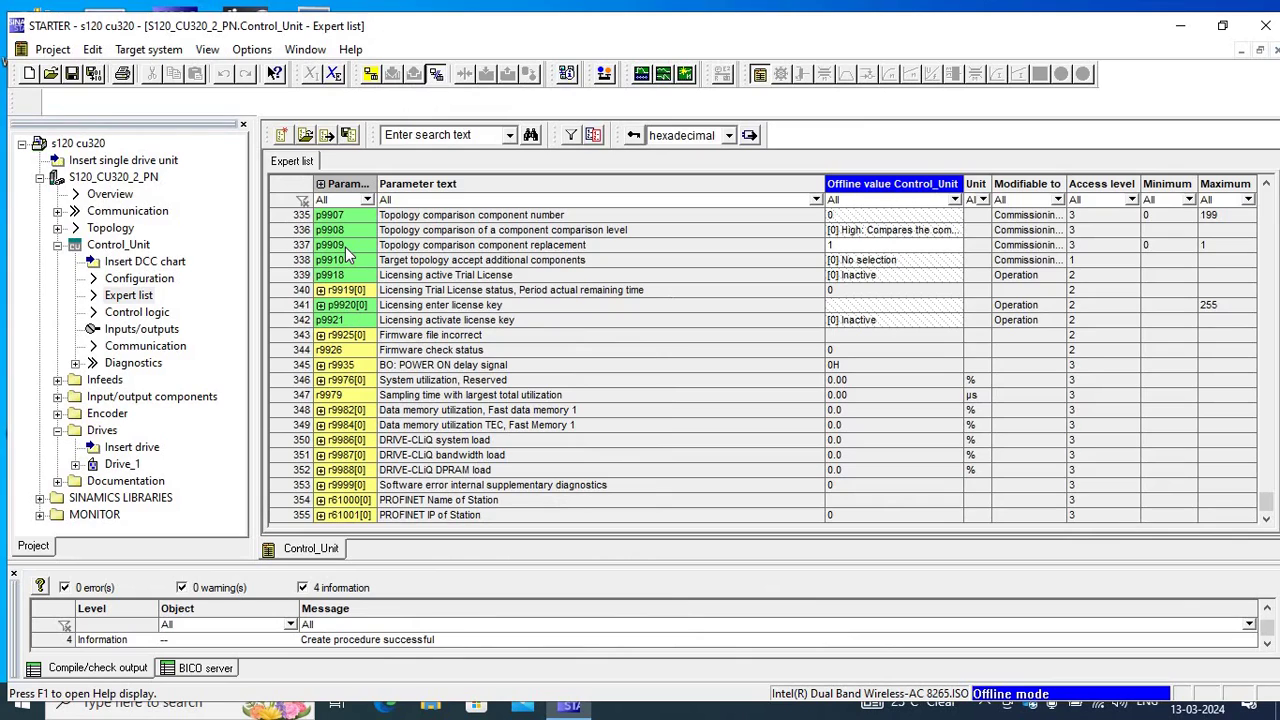
pyautogui.click(345, 249)
pyautogui.hotkey('ctrl', 'Home')
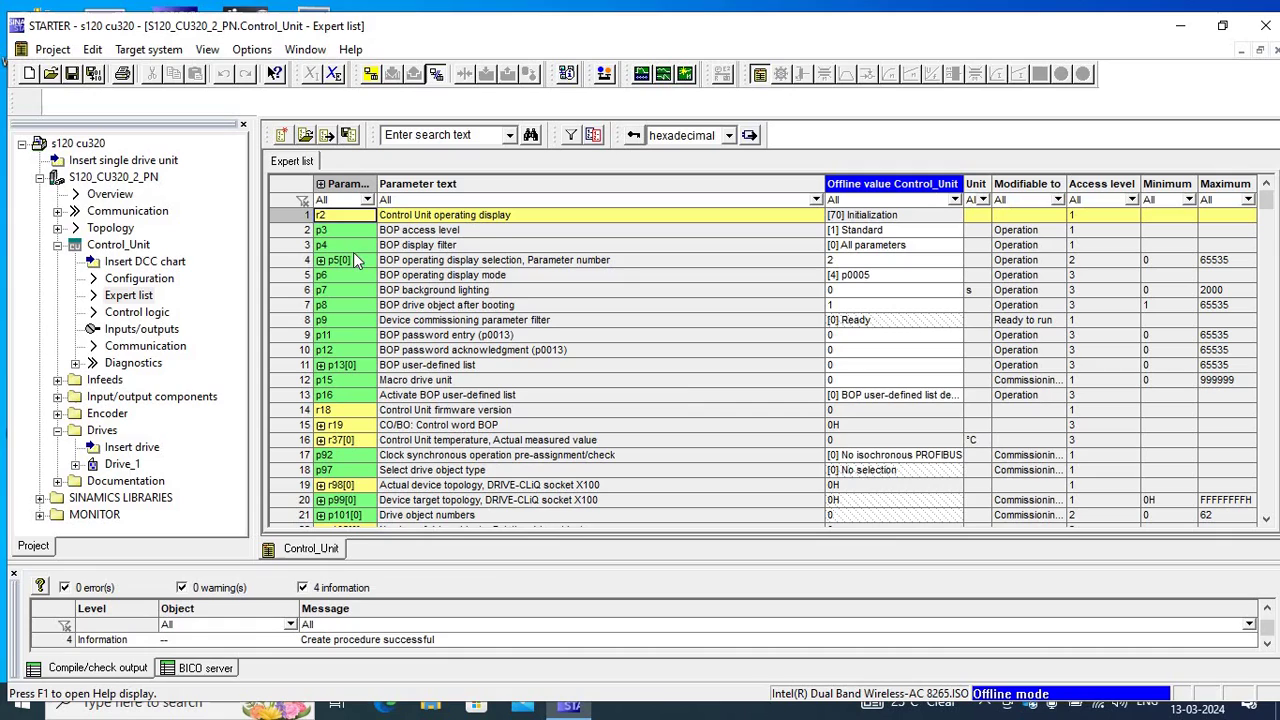
pyautogui.write('20047')
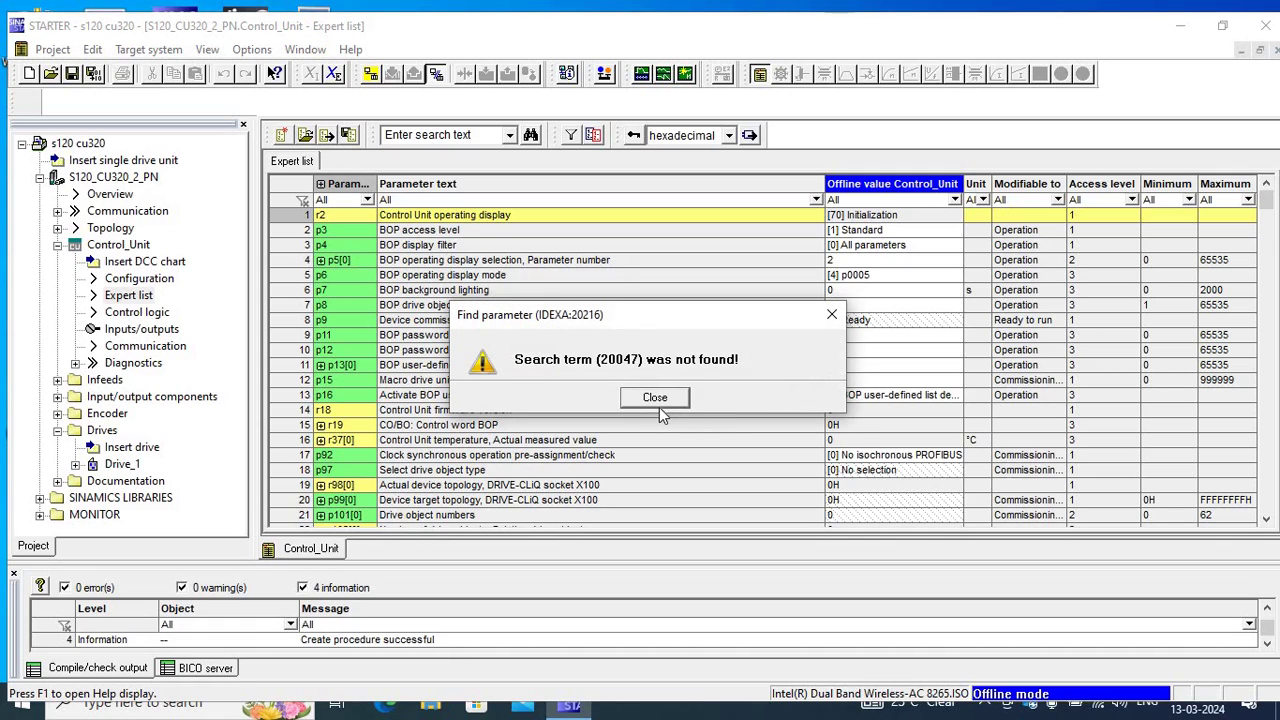
pyautogui.click(654, 398)
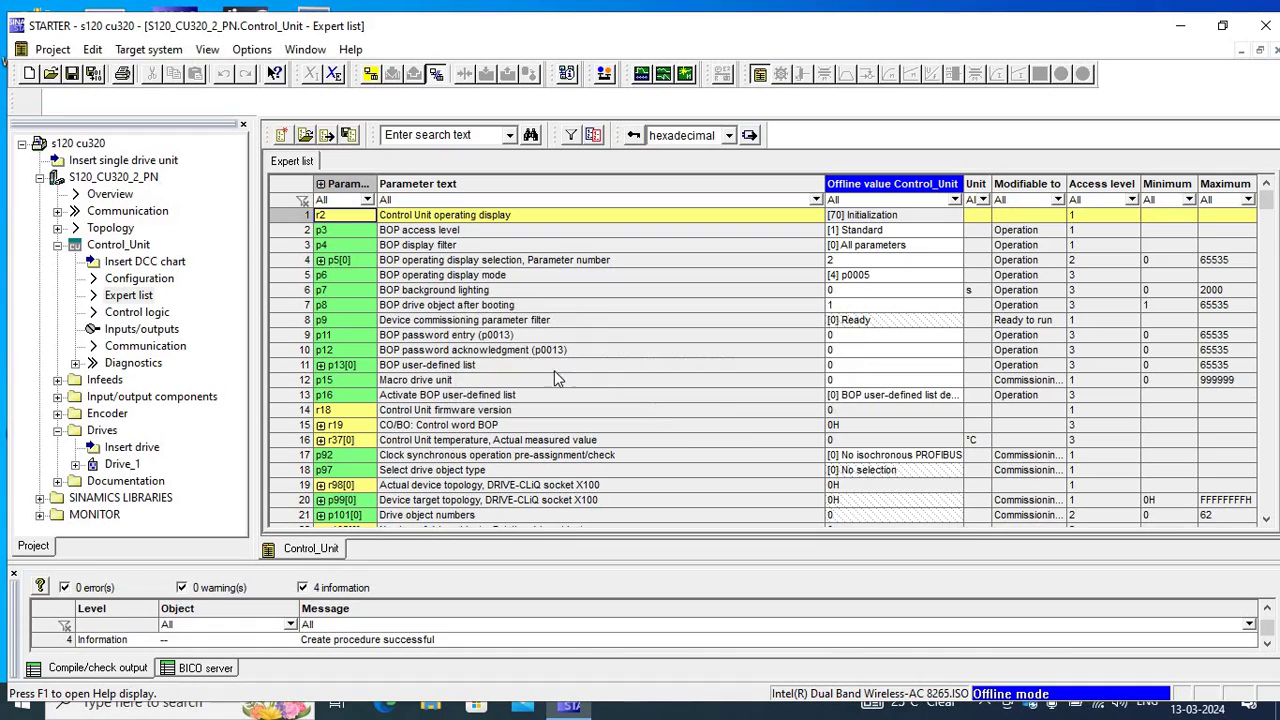
pyautogui.doubleClick(133, 280)
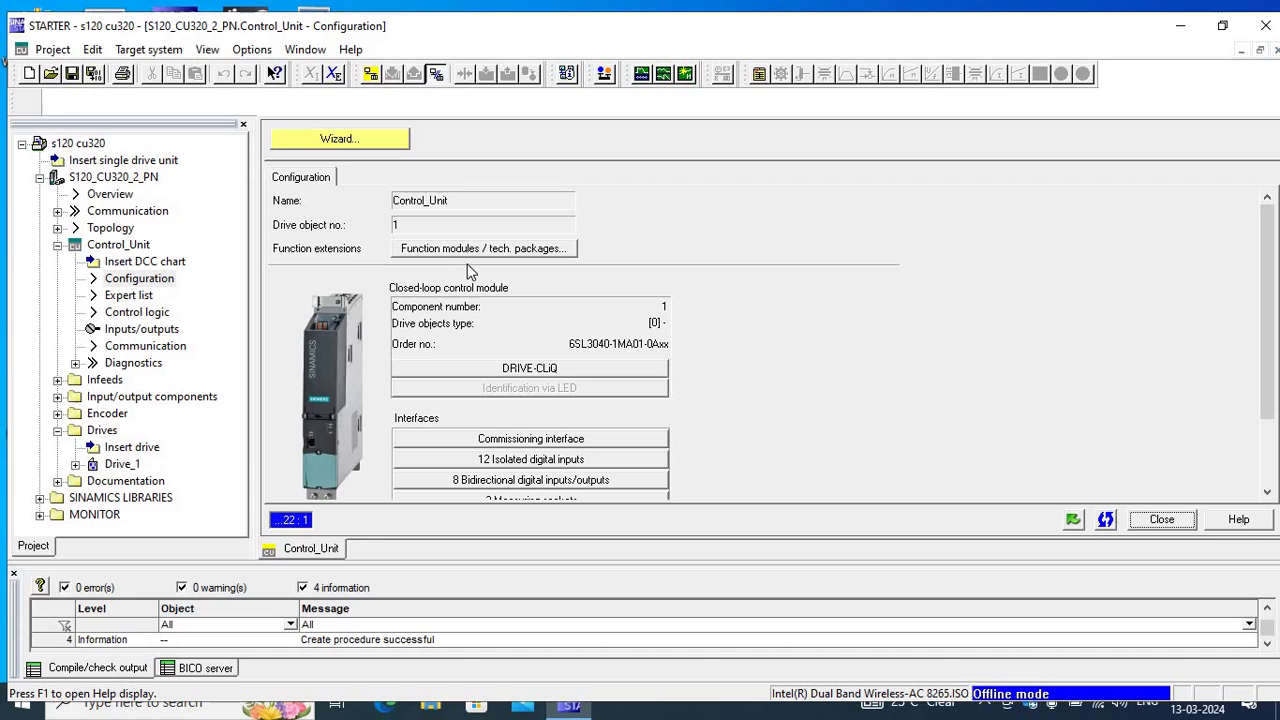
# - Re-enable the Free function blocks module on the Control_Unit
pyautogui.click(463, 253)
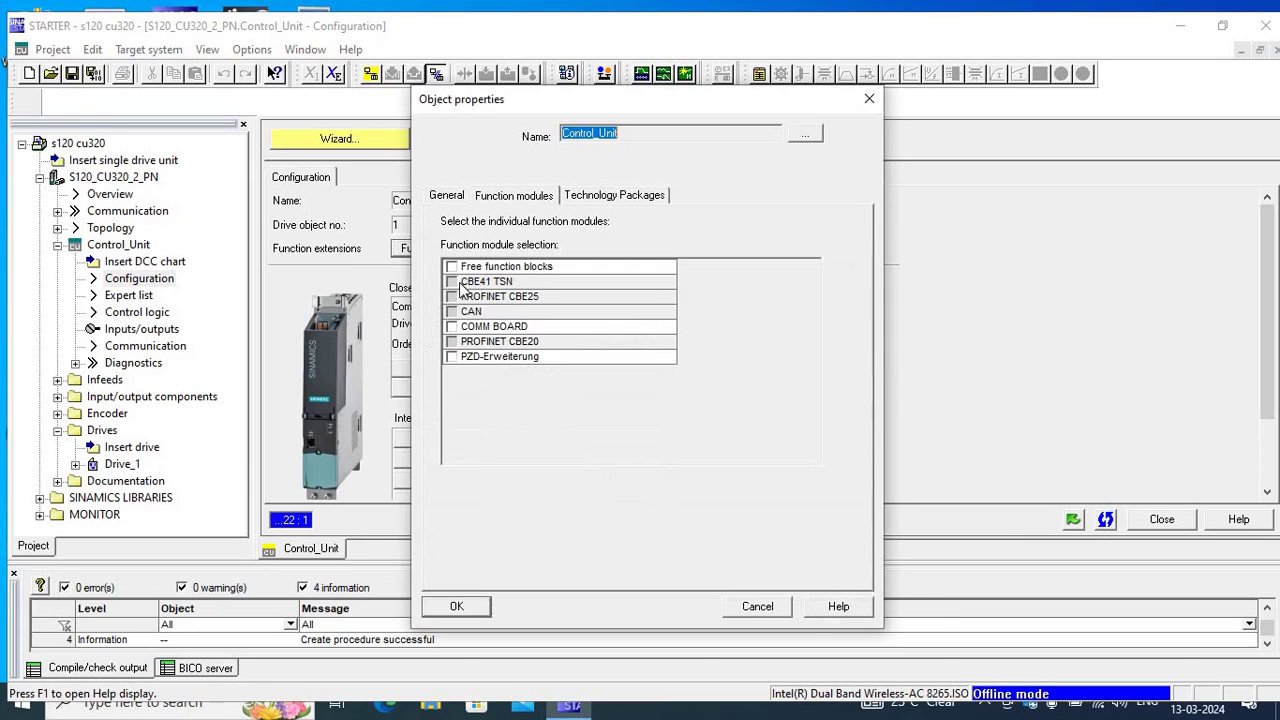
pyautogui.click(451, 267)
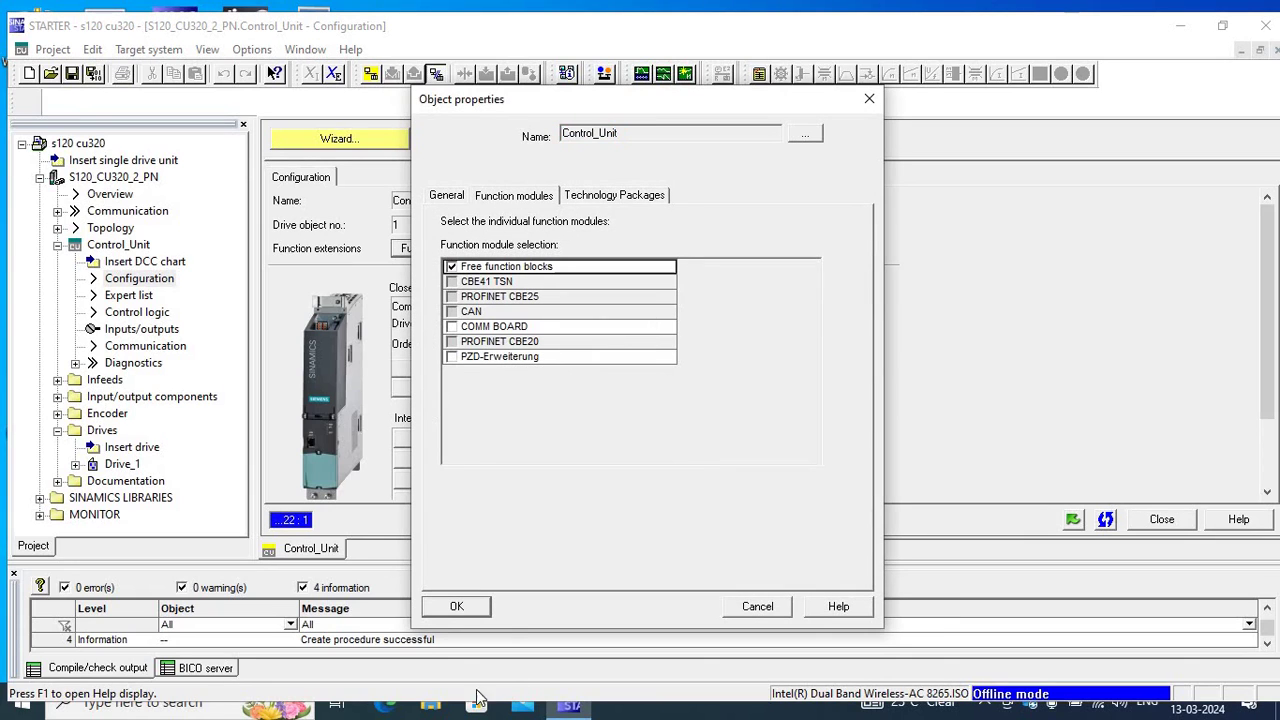
pyautogui.click(455, 607)
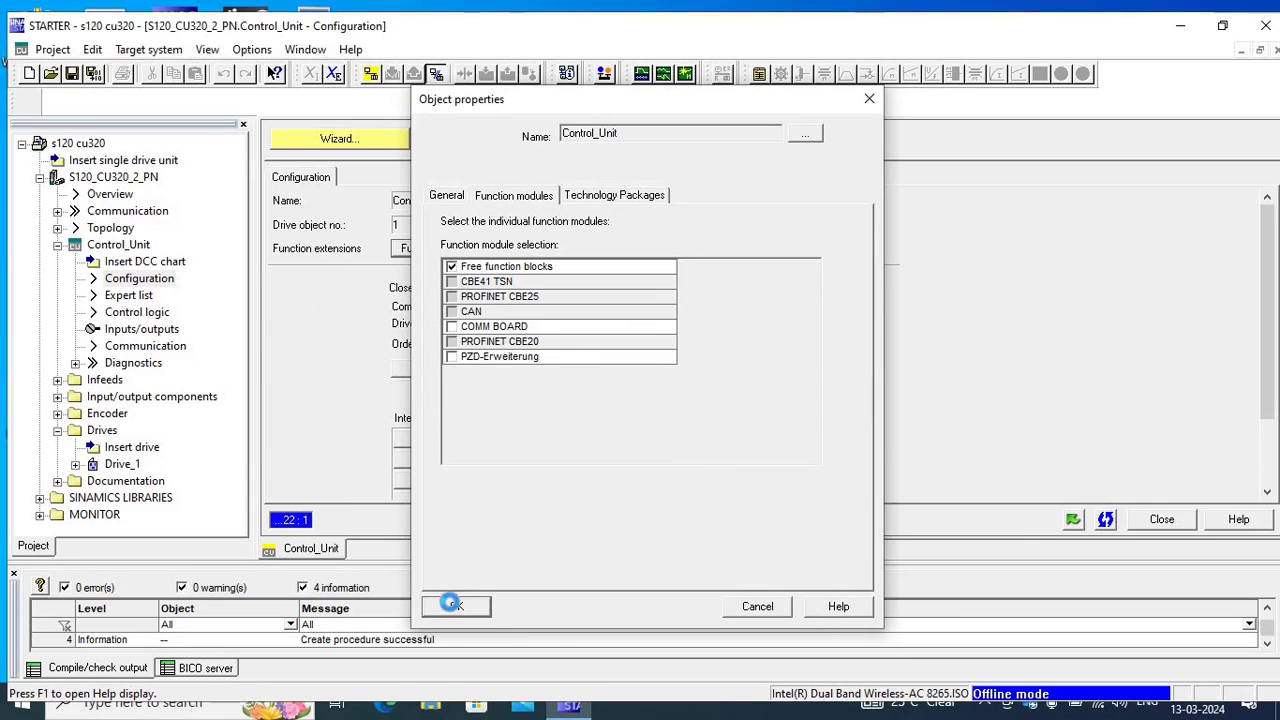
# - Find r20047 again in the expert list, then expand Drive_1 in the tree
pyautogui.doubleClick(130, 296)
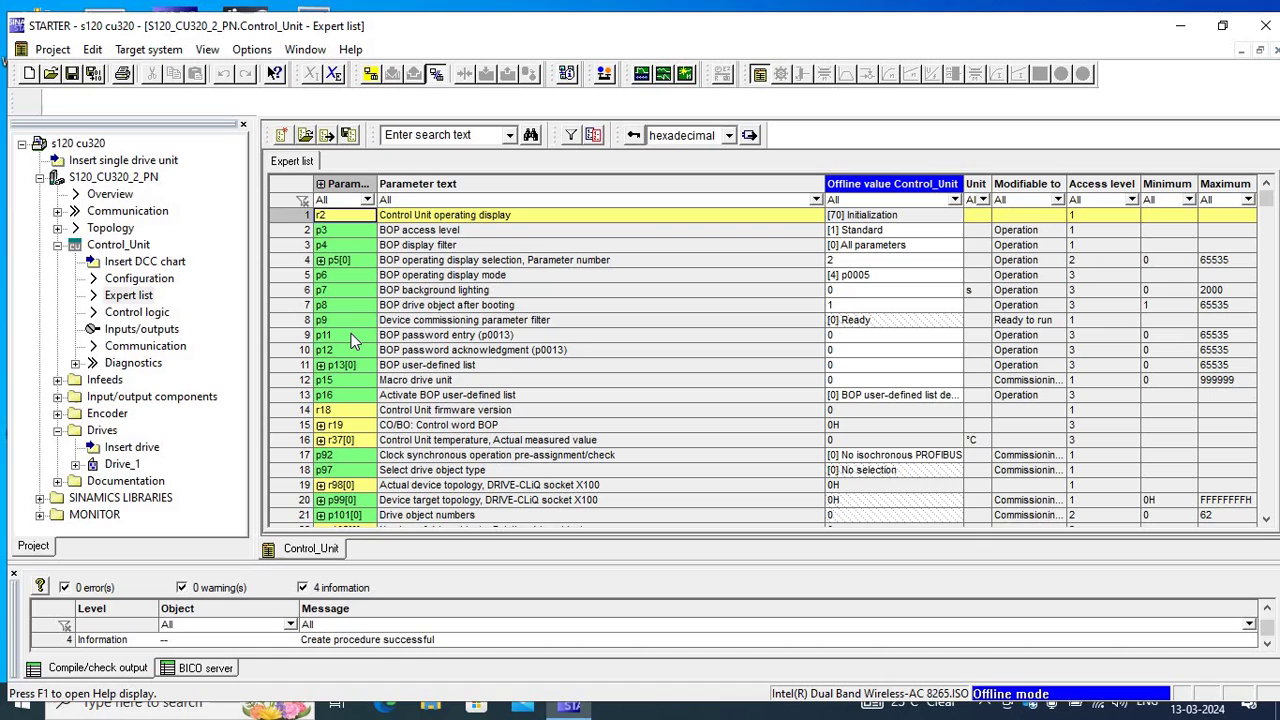
pyautogui.click(352, 341)
pyautogui.write('20047')
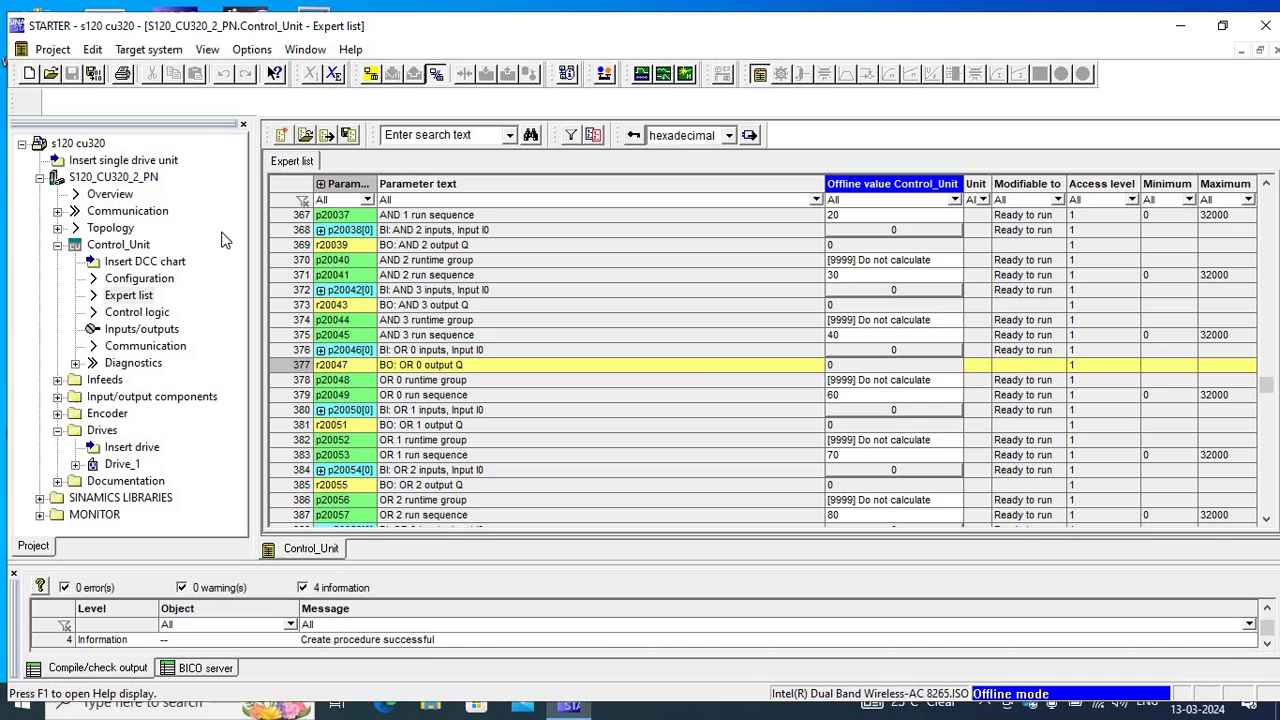
pyautogui.click(75, 464)
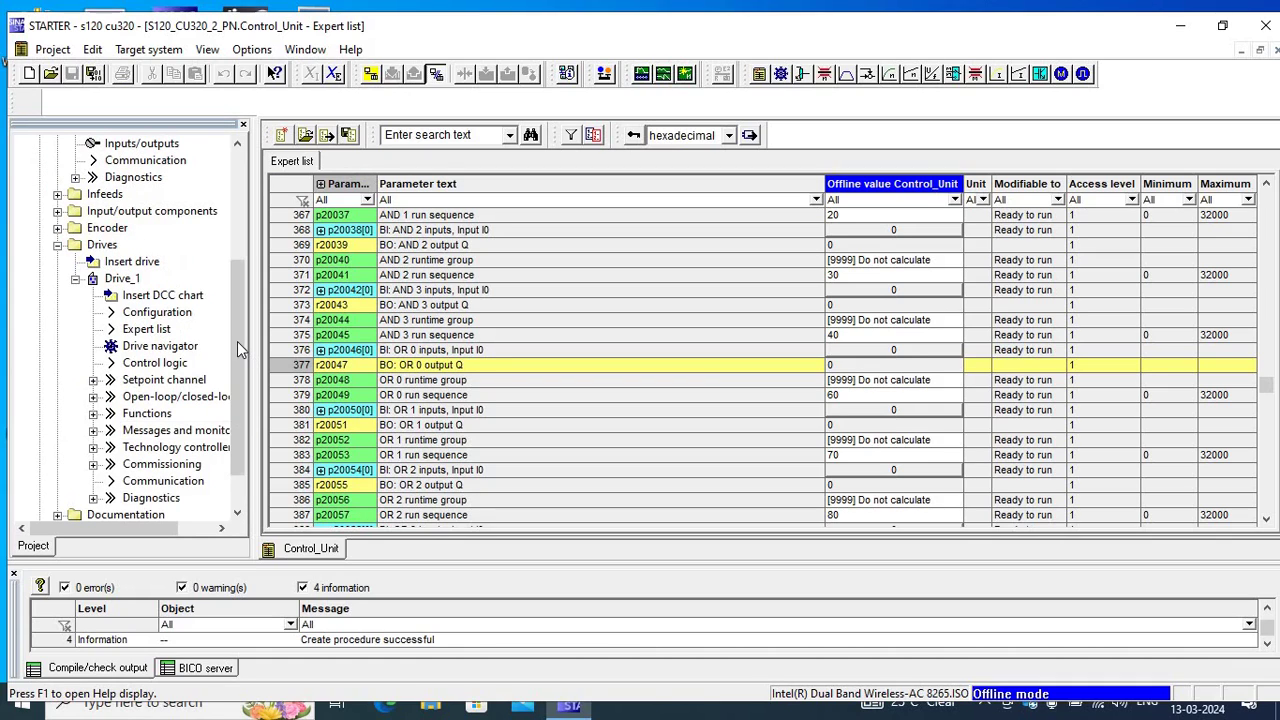
pyautogui.scroll(-1, 236, 363)
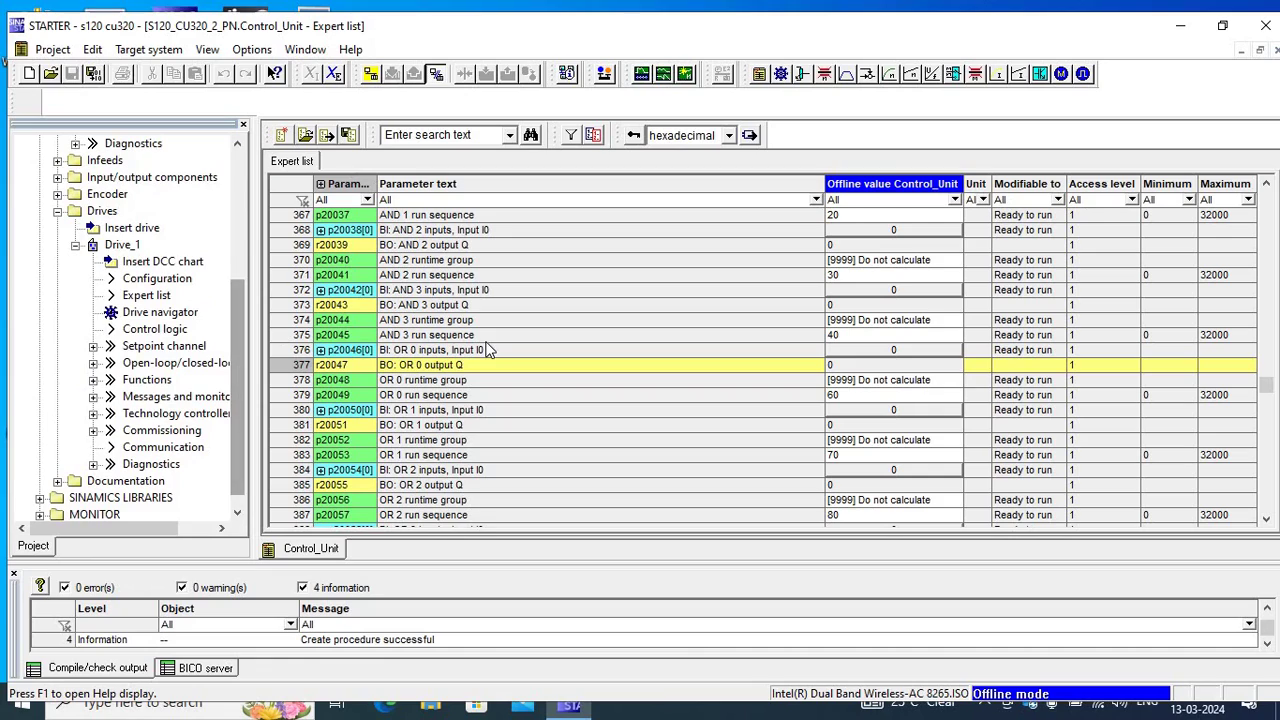